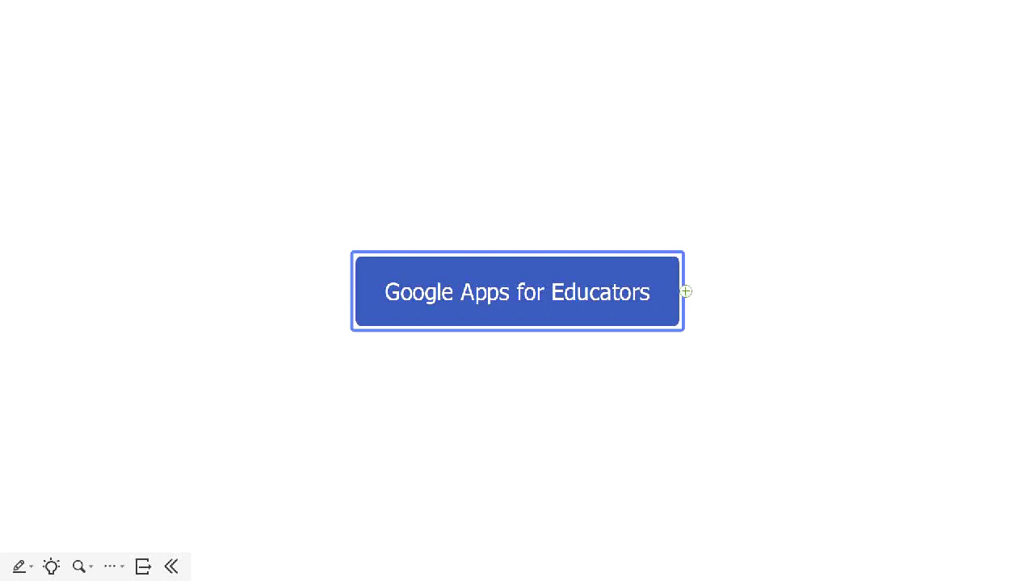
Step: Reveal the ten app topics and Google Docs' Create, Edit and Share subtopics, then exit the slideshow
{"action": "left_click", "coordinate": [546, 296]}
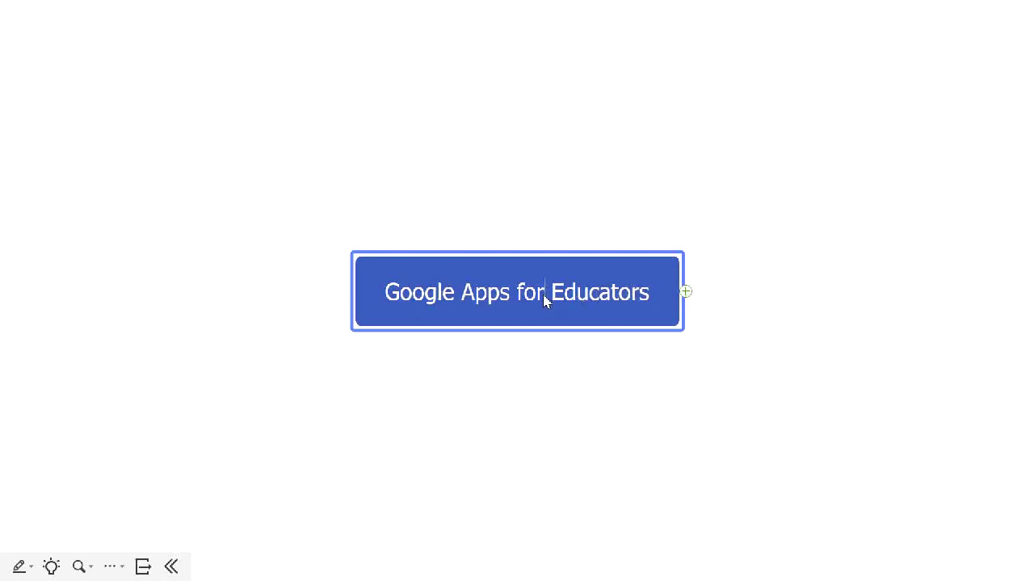
{"action": "left_click", "coordinate": [686, 292]}
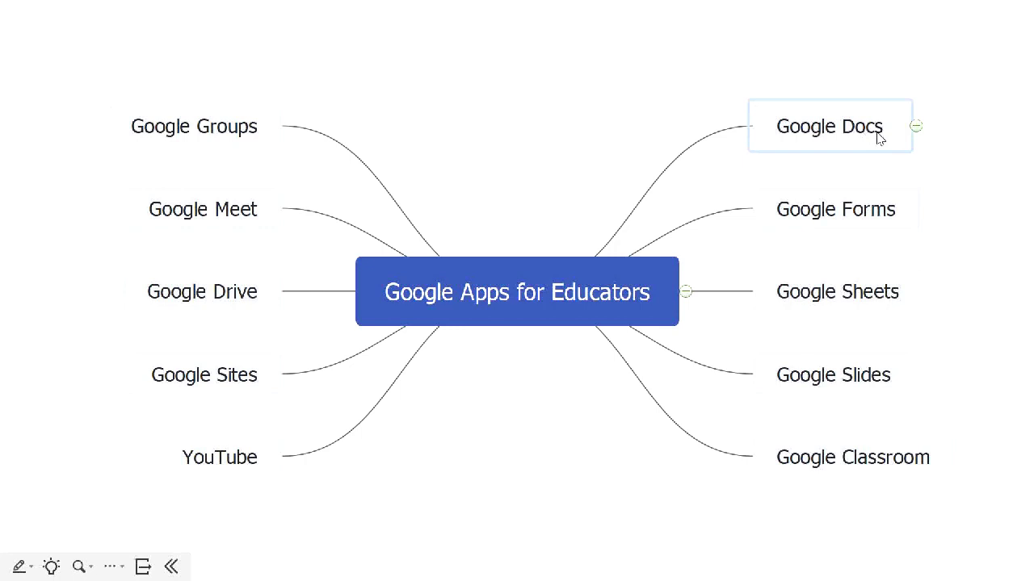
{"action": "left_click", "coordinate": [916, 127]}
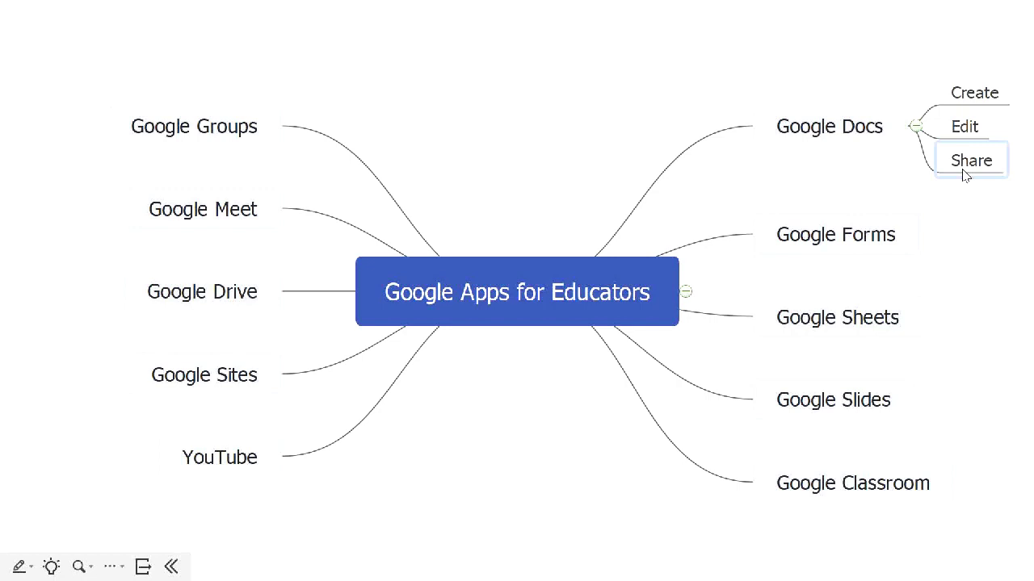
{"action": "key", "text": "Escape"}
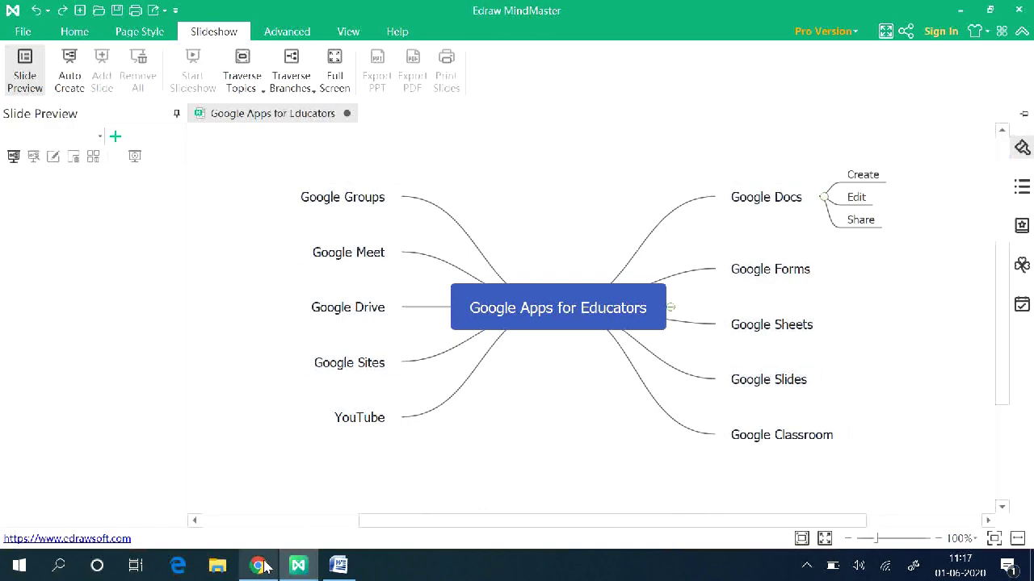
Step: Bring Chrome forward and open Google Drive's My Drive page from Gmail's apps grid
{"action": "left_click", "coordinate": [260, 567]}
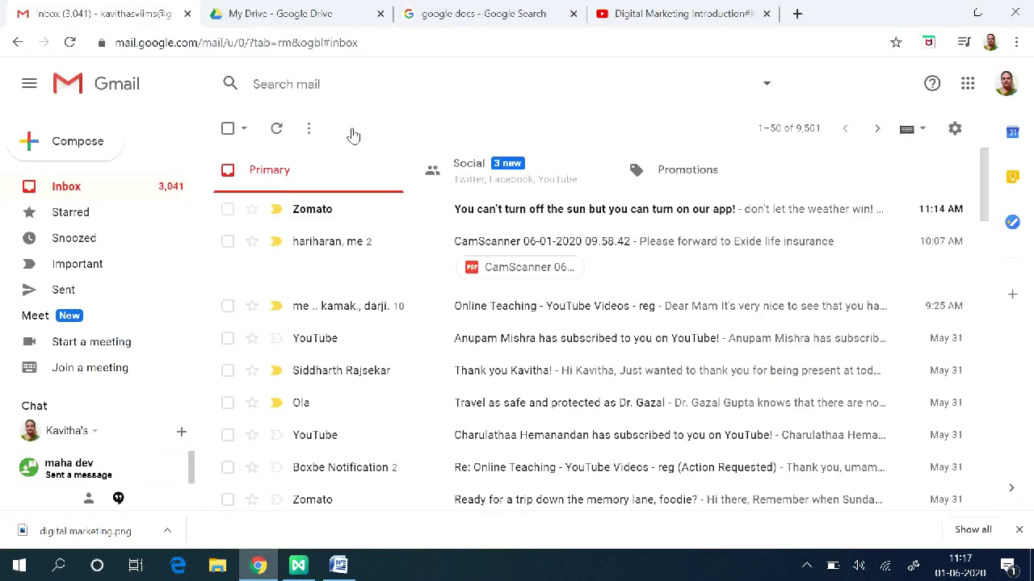
{"action": "left_click", "coordinate": [969, 84]}
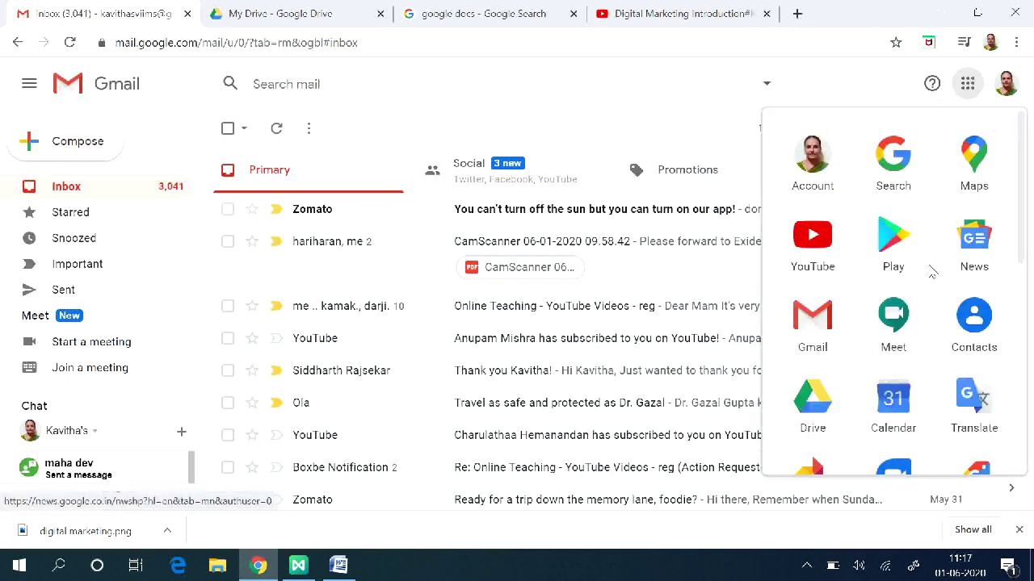
{"action": "scroll", "coordinate": [896, 299], "scroll_direction": "down", "scroll_amount": 5}
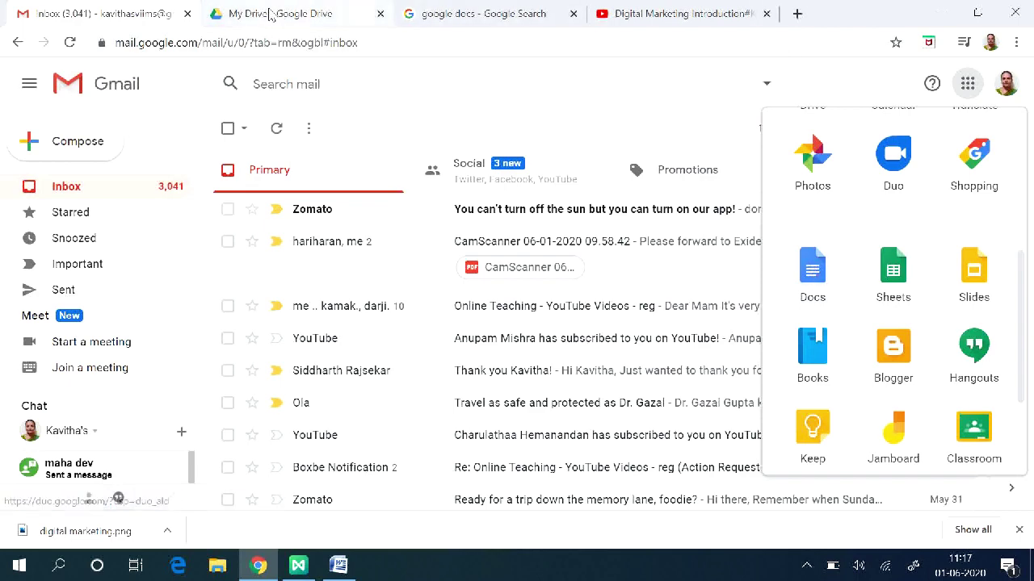
{"action": "left_click", "coordinate": [273, 13]}
{"action": "left_click", "coordinate": [113, 14]}
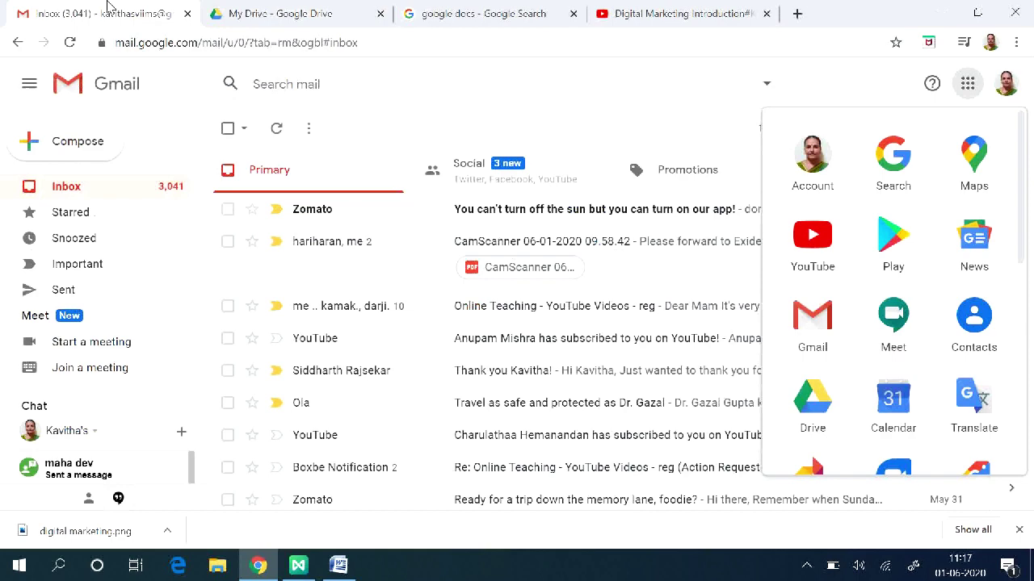
{"action": "left_click", "coordinate": [967, 85]}
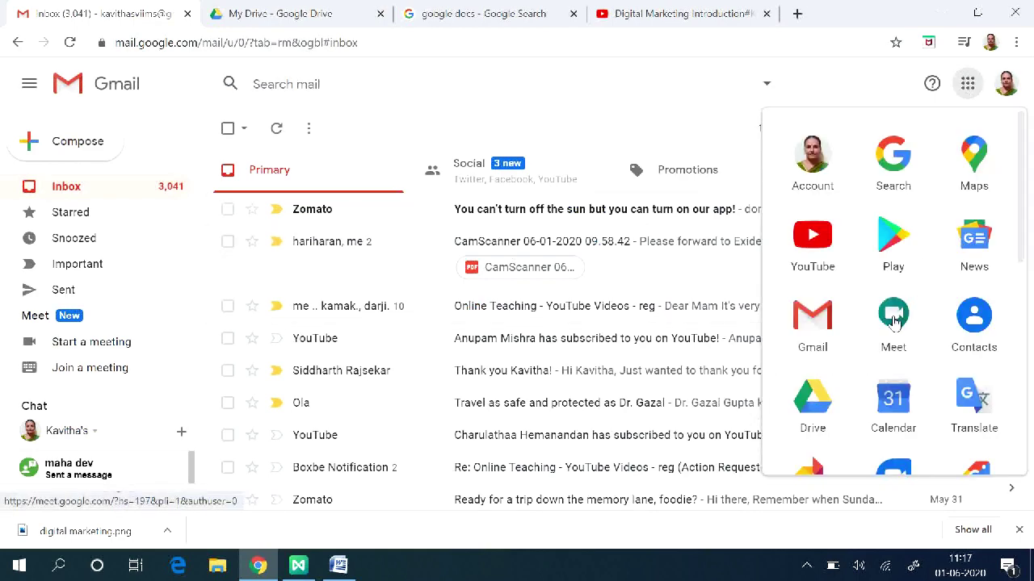
{"action": "scroll", "coordinate": [848, 283], "scroll_direction": "down", "scroll_amount": 2}
{"action": "left_click", "coordinate": [813, 242]}
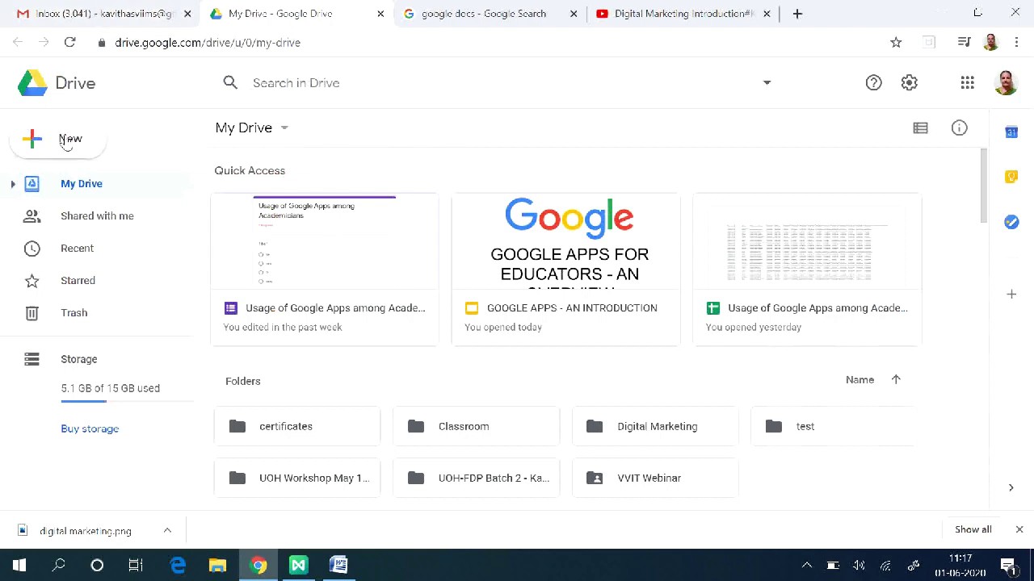
Step: View Drive's New menu options, then the 'google docs' search results, ending back on Gmail
{"action": "left_click", "coordinate": [67, 142]}
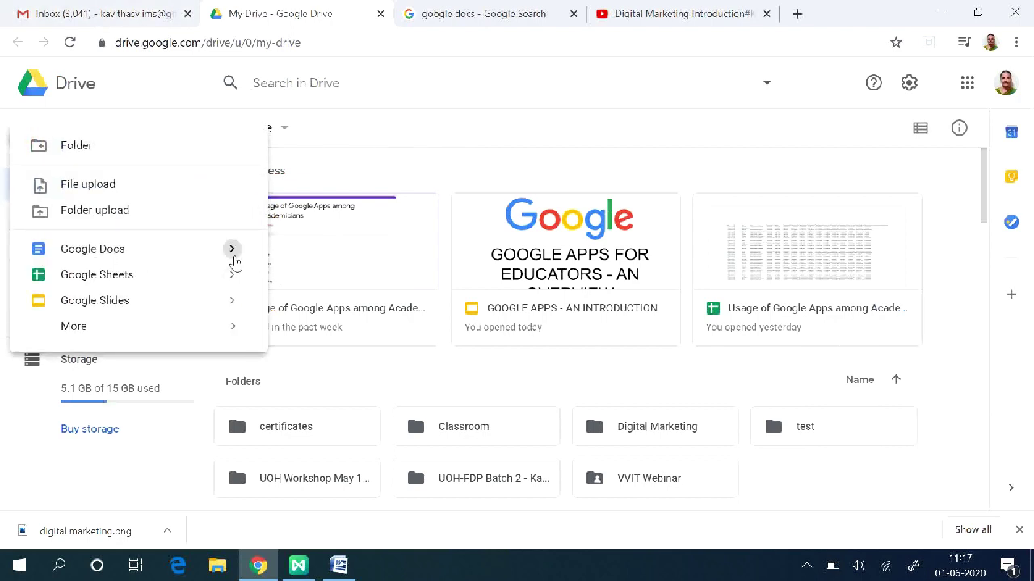
{"action": "mouse_move", "coordinate": [233, 260]}
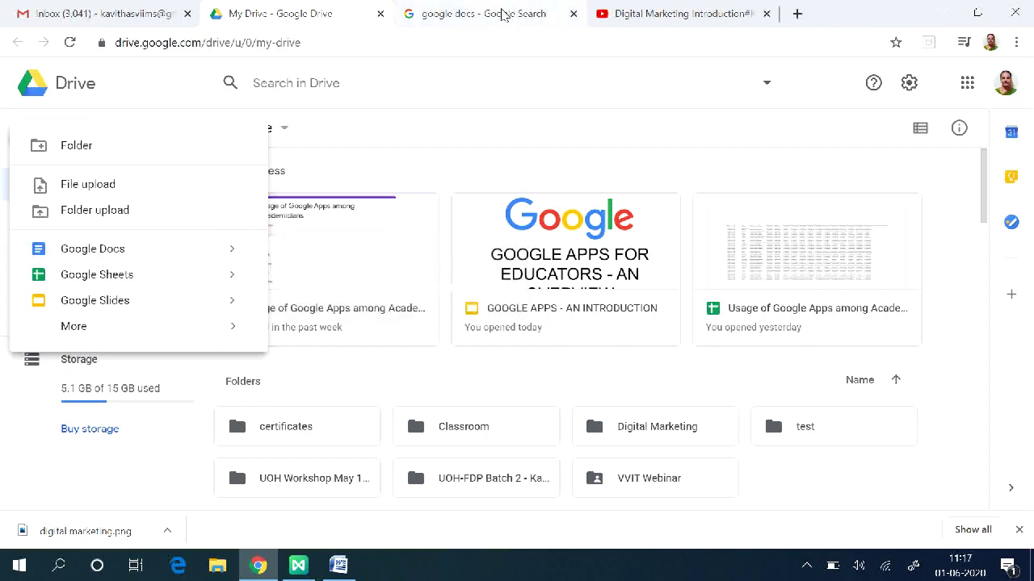
{"action": "left_click", "coordinate": [500, 14]}
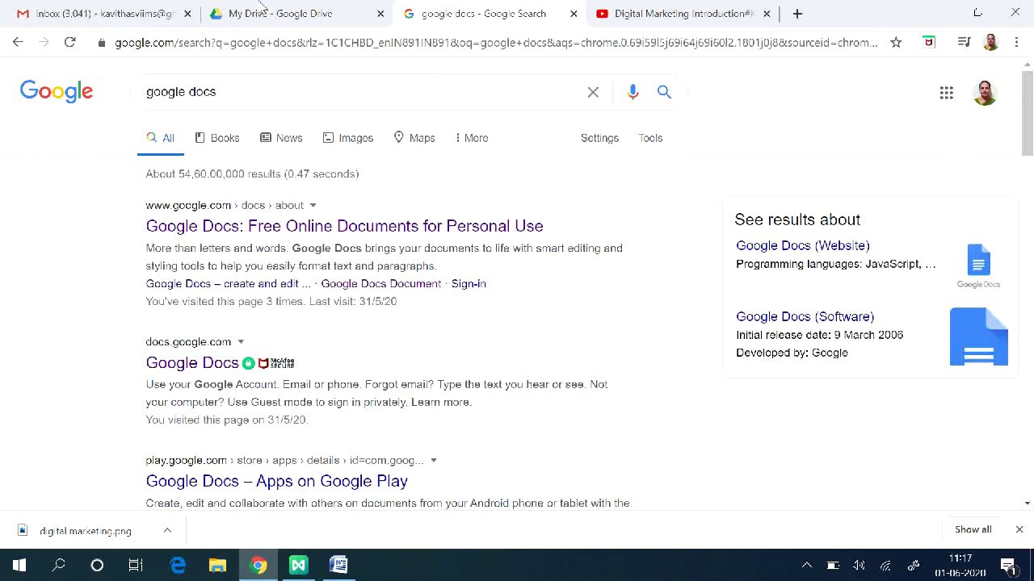
{"action": "left_click", "coordinate": [103, 12]}
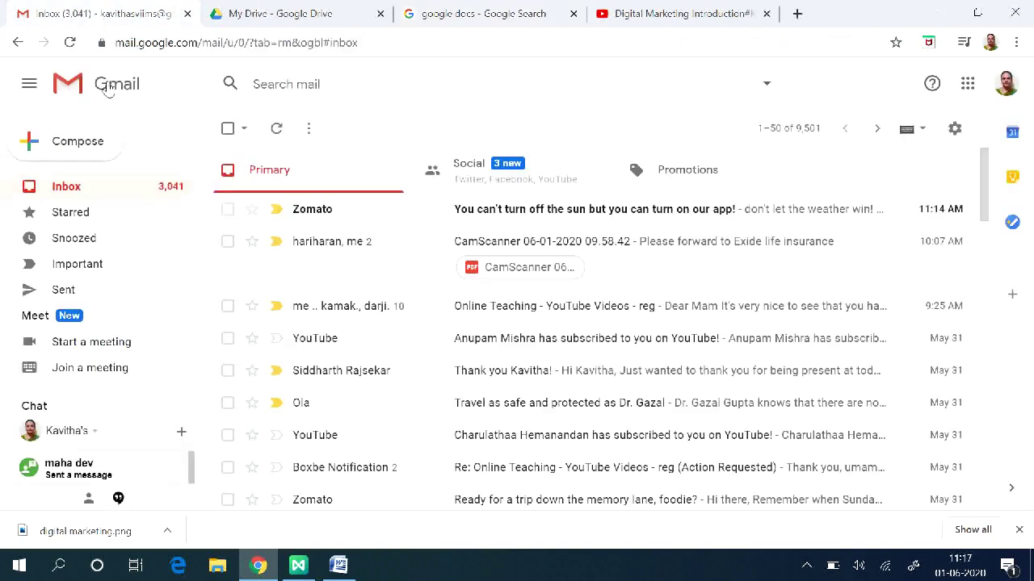
Step: Open Gmail's Google apps grid and scroll down to find Docs
{"action": "left_click", "coordinate": [969, 85]}
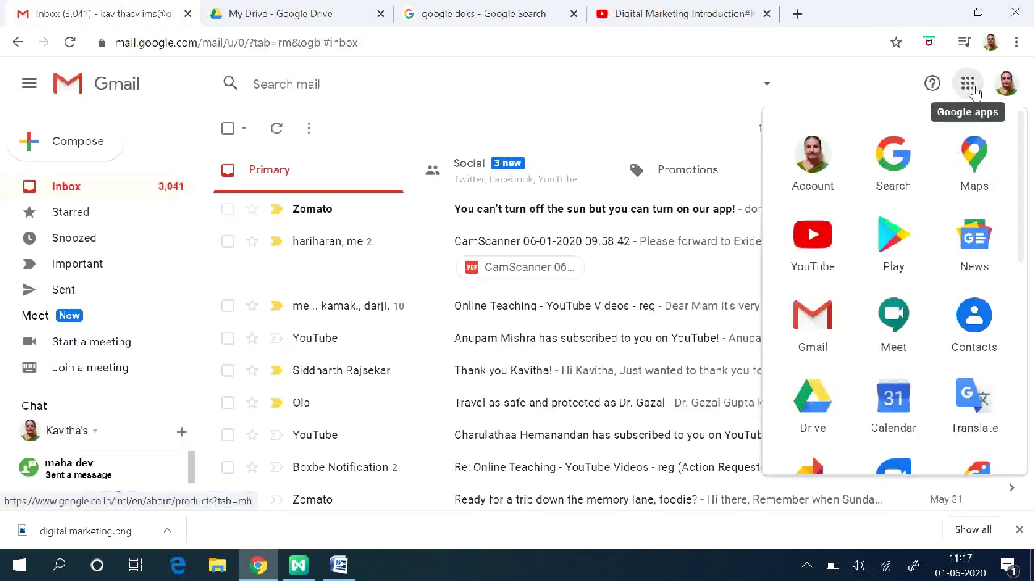
{"action": "scroll", "coordinate": [897, 312], "scroll_direction": "down", "scroll_amount": 3}
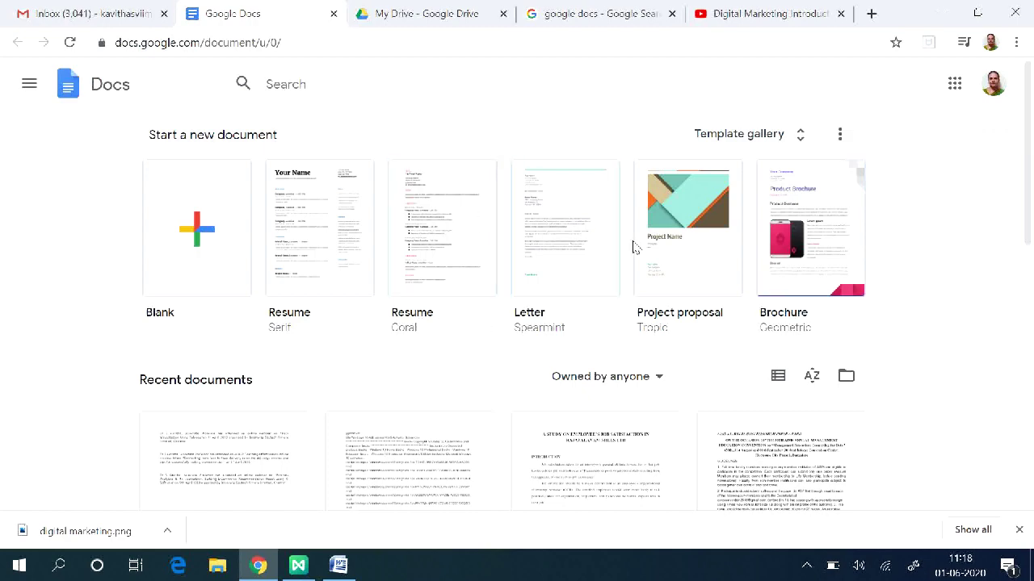
Step: Browse the Docs home page, leaving the ownership filter unchanged, and start a Blank document
{"action": "scroll", "coordinate": [529, 393], "scroll_direction": "down", "scroll_amount": 2}
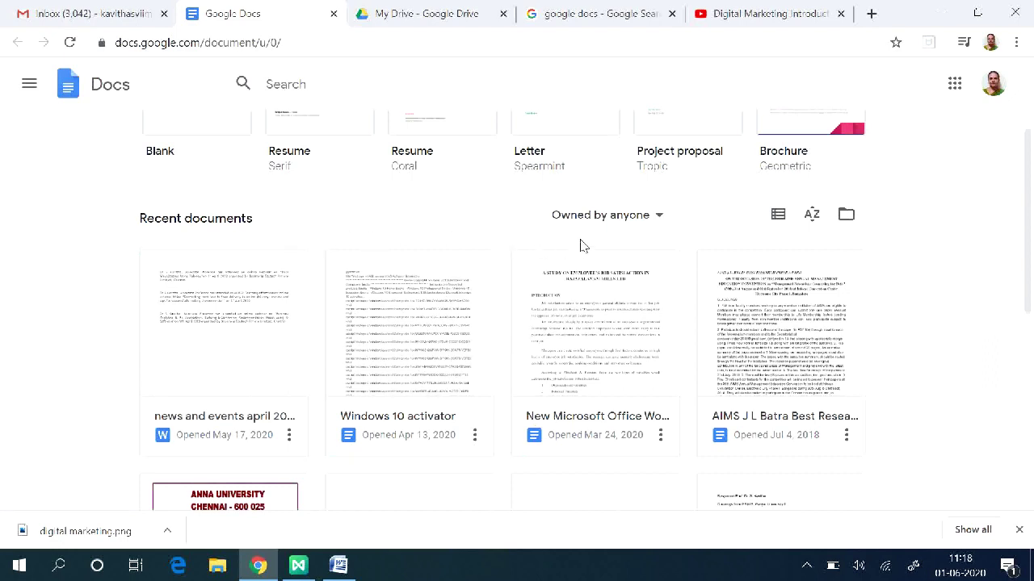
{"action": "left_click", "coordinate": [661, 218]}
{"action": "left_click", "coordinate": [661, 218]}
{"action": "scroll", "coordinate": [455, 437], "scroll_direction": "up", "scroll_amount": 2}
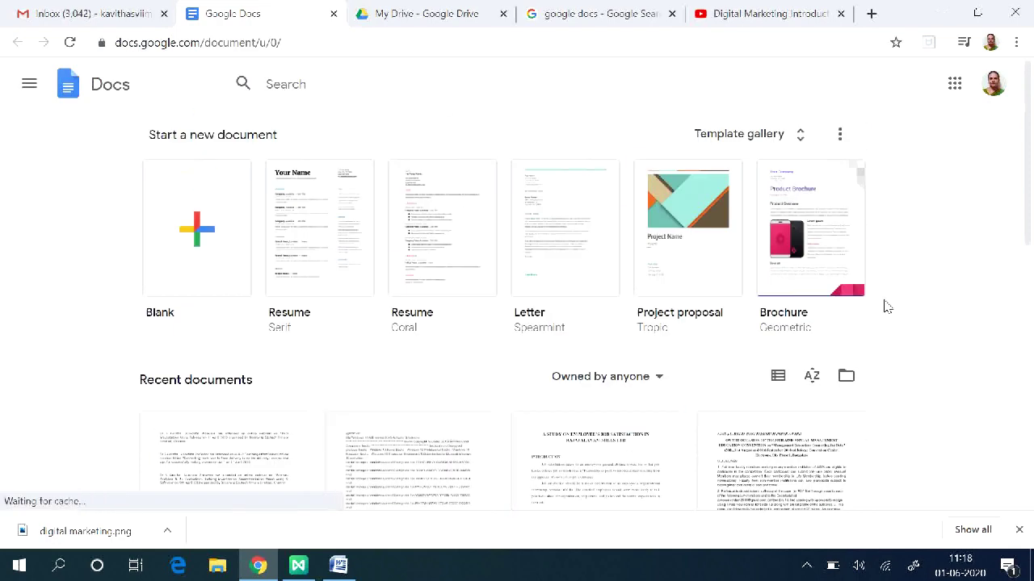
{"action": "left_click", "coordinate": [199, 233]}
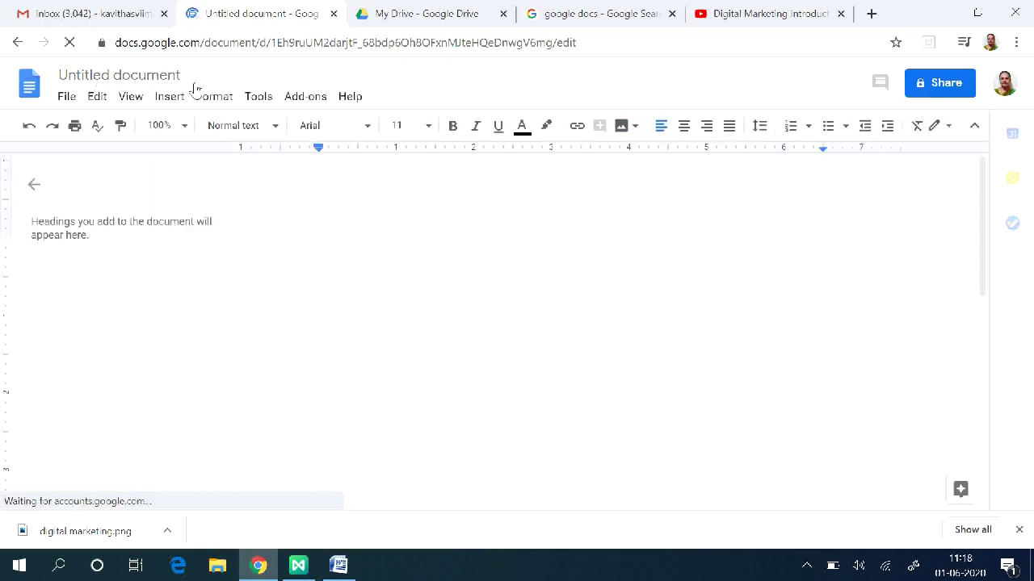
Step: Rename the Untitled document to 'sample document'
{"action": "left_click", "coordinate": [124, 75]}
{"action": "type", "text": "sam"}
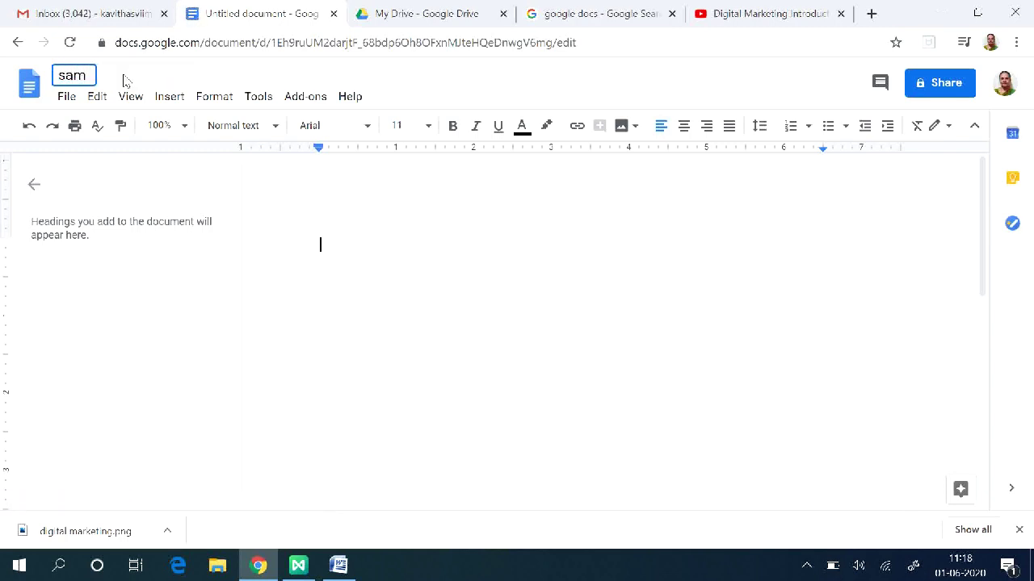
{"action": "type", "text": "ple document"}
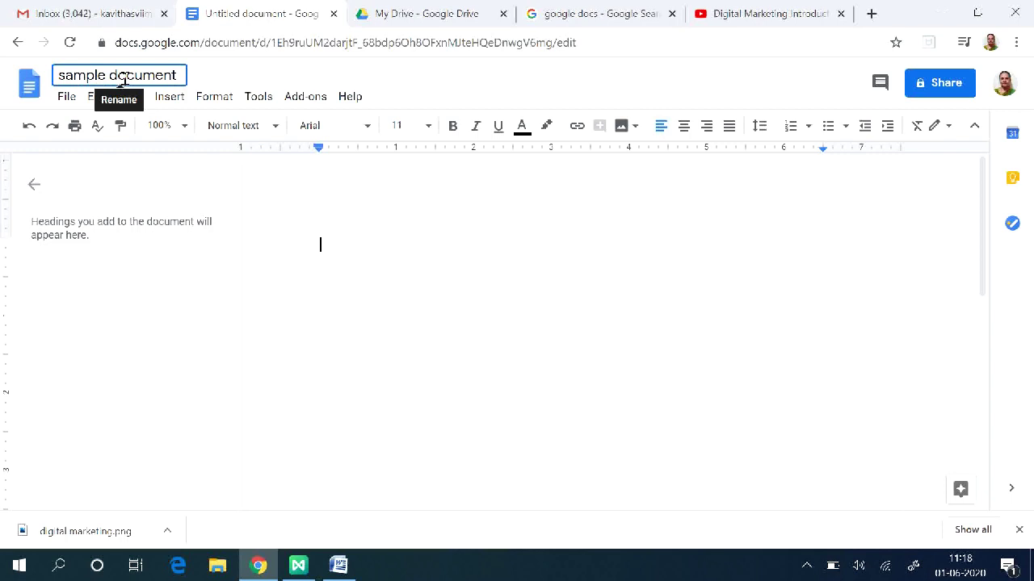
{"action": "key", "text": "Return"}
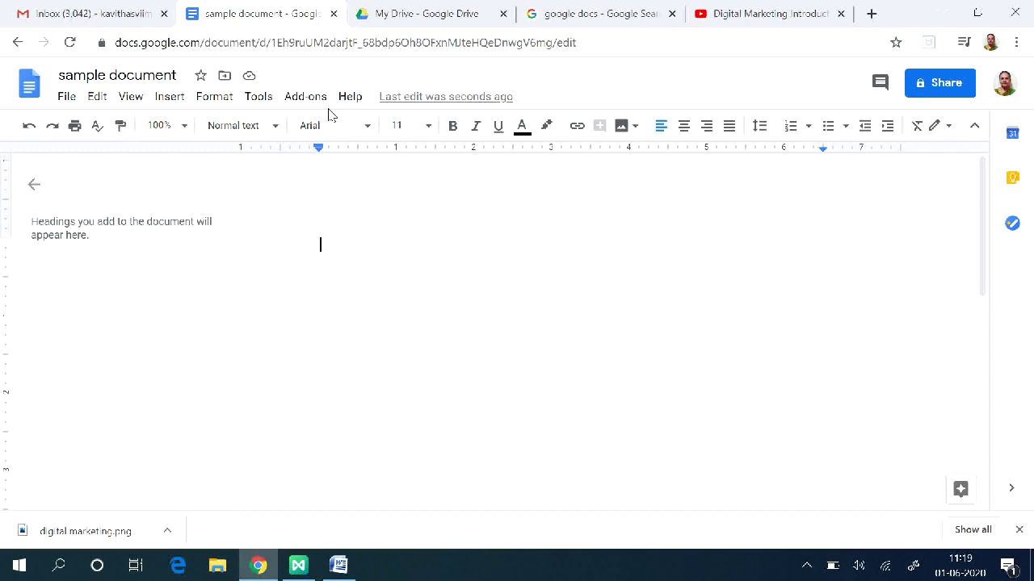
{"action": "left_click", "coordinate": [63, 97]}
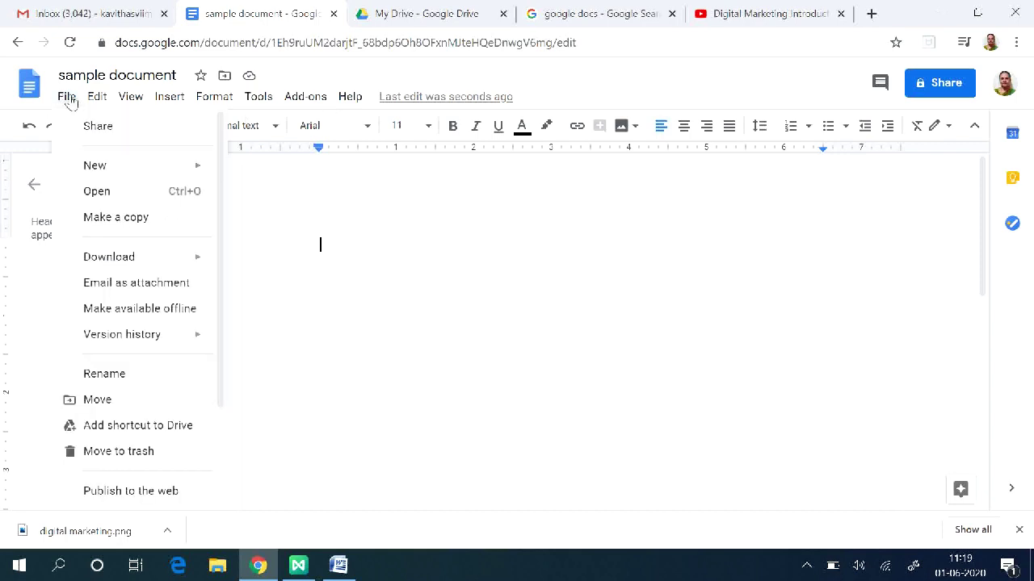
{"action": "left_click", "coordinate": [97, 98]}
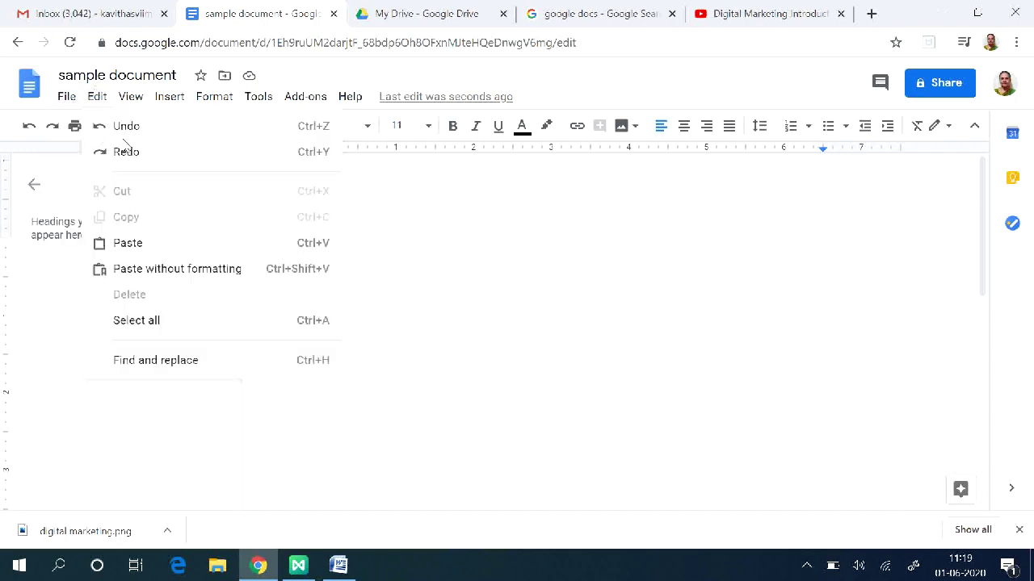
{"action": "mouse_move", "coordinate": [170, 103]}
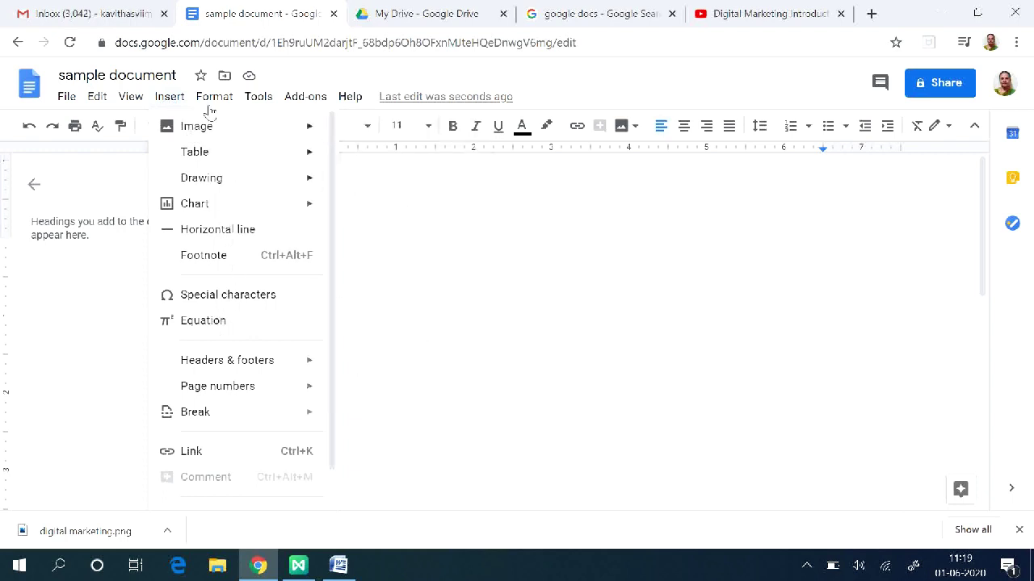
{"action": "mouse_move", "coordinate": [202, 98]}
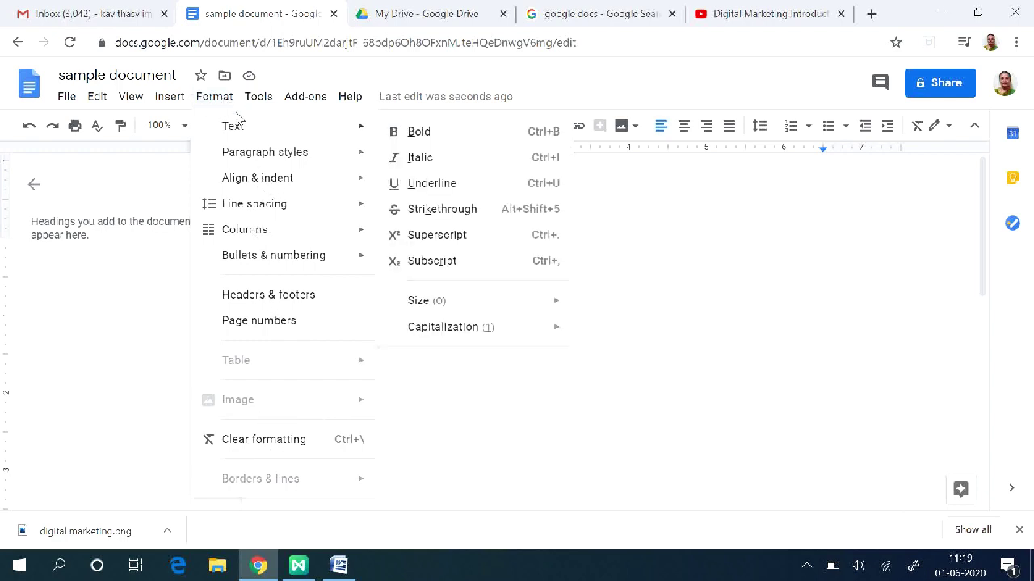
{"action": "mouse_move", "coordinate": [258, 106]}
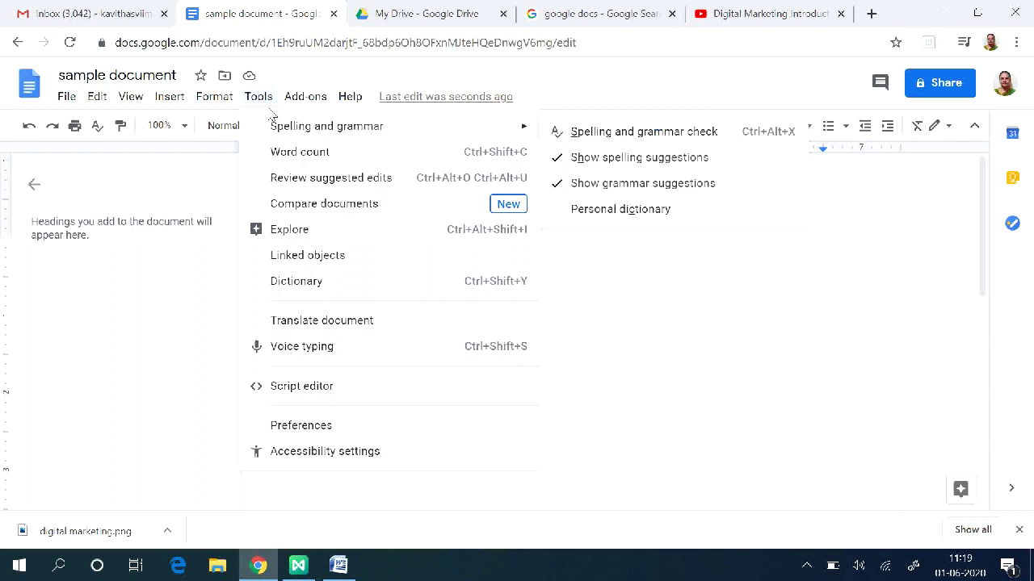
{"action": "mouse_move", "coordinate": [304, 132]}
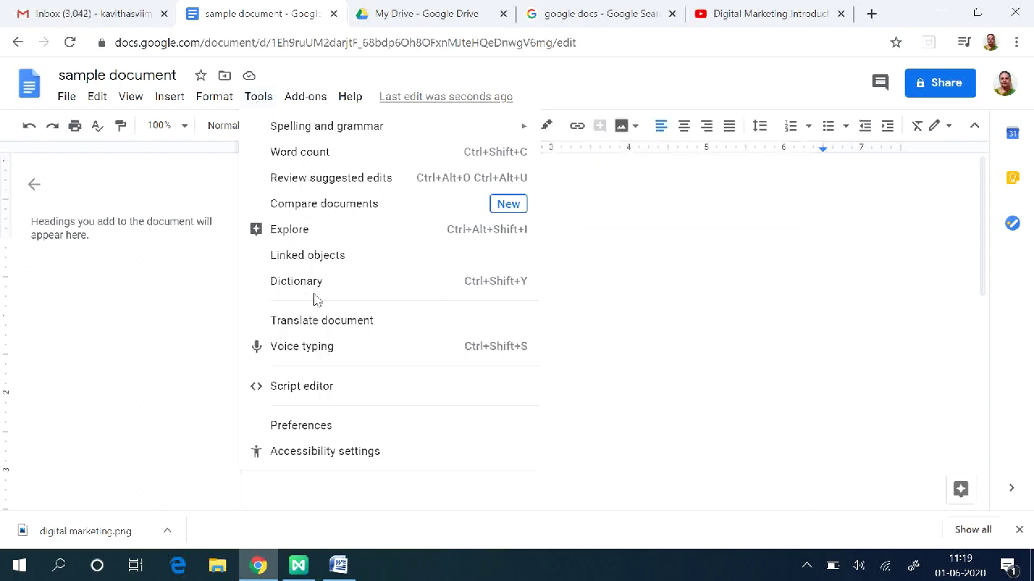
{"action": "left_click", "coordinate": [656, 310]}
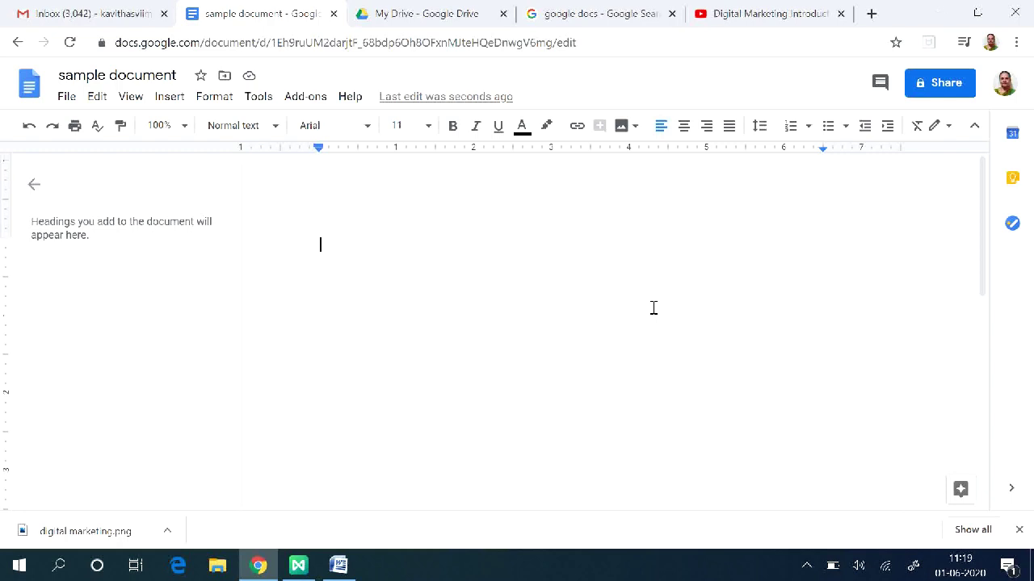
Step: Type 'Digital Marketing Course', center it, make it italic and underlined, then add a line below
{"action": "type", "text": "Digital Marketing "}
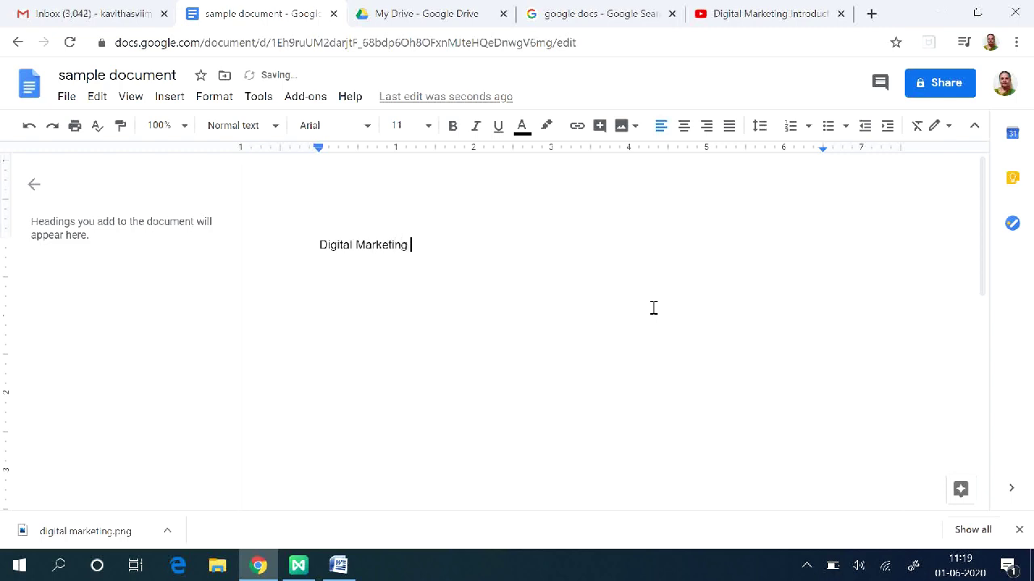
{"action": "type", "text": "Course"}
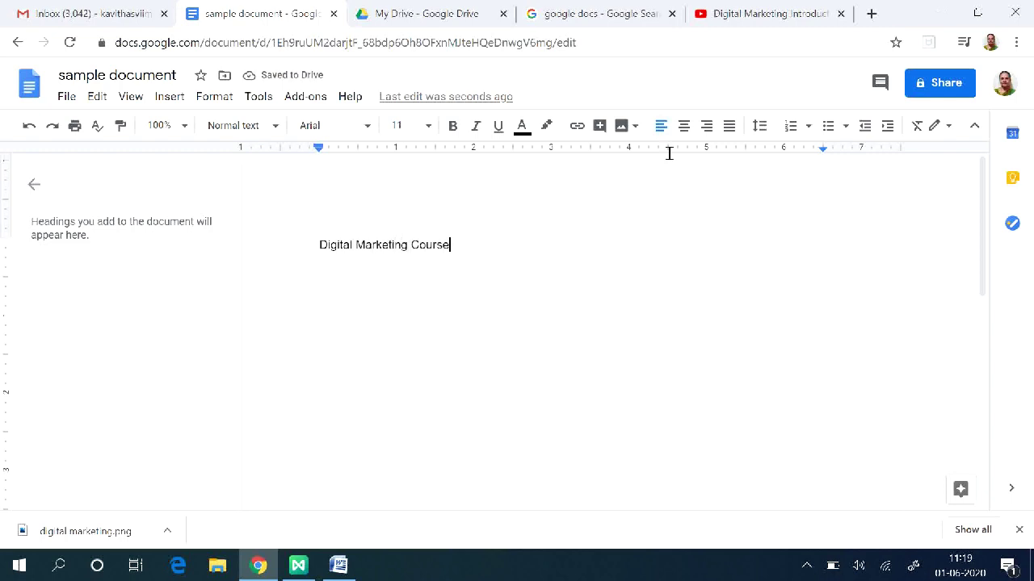
{"action": "left_click", "coordinate": [683, 126]}
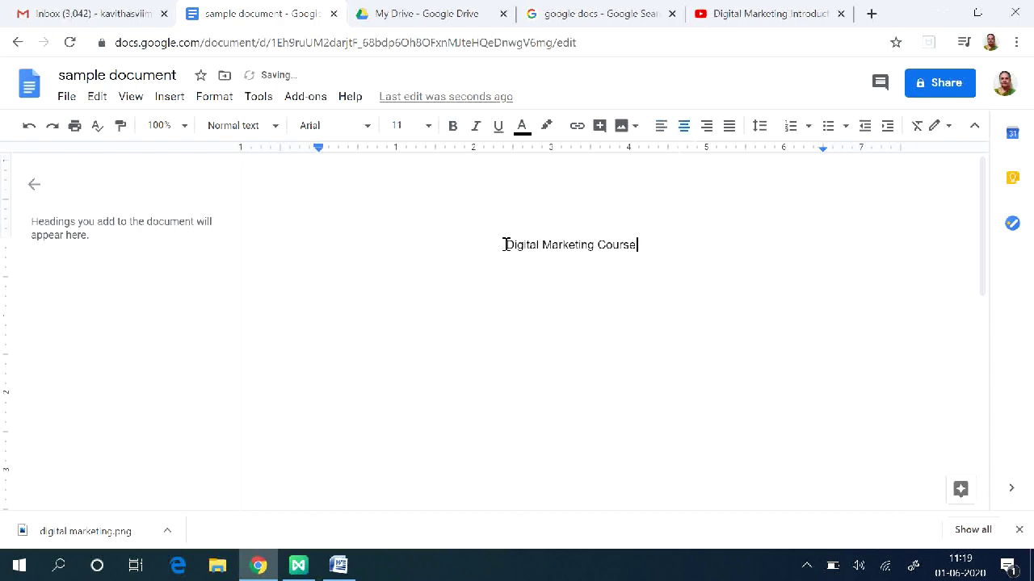
{"action": "left_click_drag", "start_coordinate": [504, 245], "coordinate": [642, 242]}
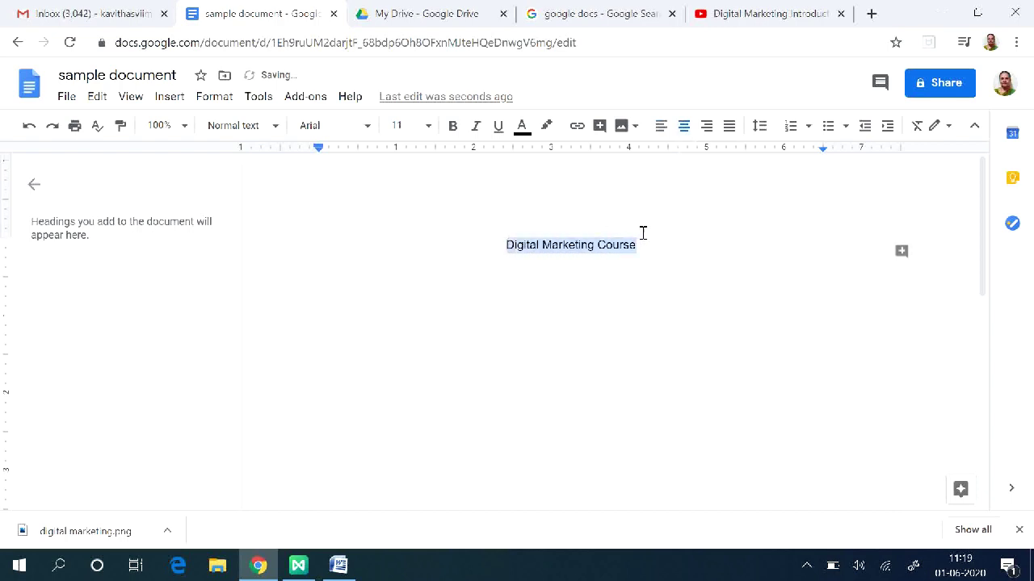
{"action": "left_click", "coordinate": [476, 127]}
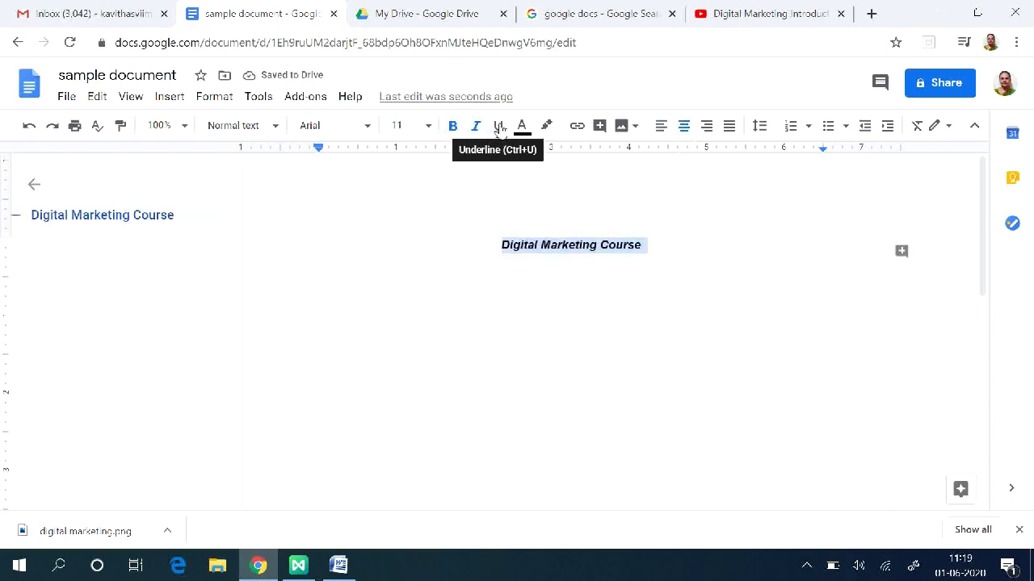
{"action": "left_click", "coordinate": [499, 128]}
{"action": "left_click", "coordinate": [562, 283]}
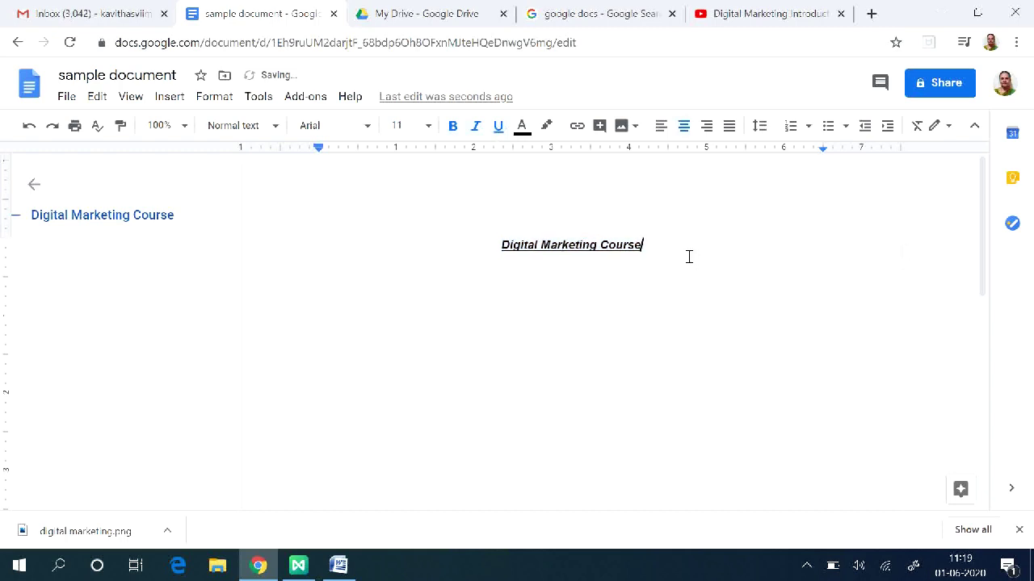
{"action": "key", "text": "Return"}
Step: Paste the COURSE: DIGITAL MARKETING session-plan table and left-align the empty line beneath it
{"action": "key", "text": "ctrl+v"}
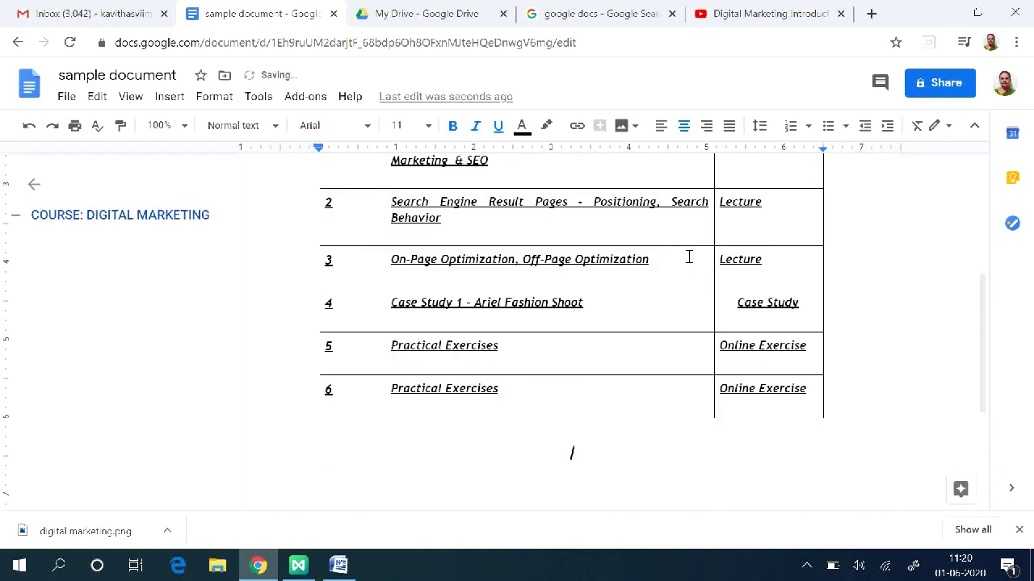
{"action": "scroll", "coordinate": [683, 314], "scroll_direction": "up", "scroll_amount": 4}
{"action": "scroll", "coordinate": [678, 317], "scroll_direction": "down", "scroll_amount": 2}
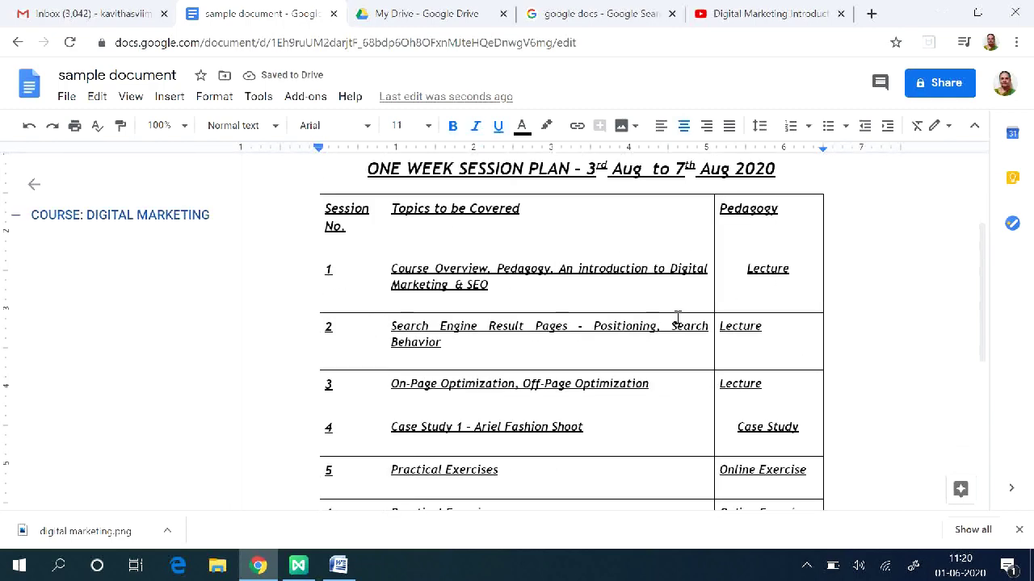
{"action": "scroll", "coordinate": [678, 317], "scroll_direction": "up", "scroll_amount": 2}
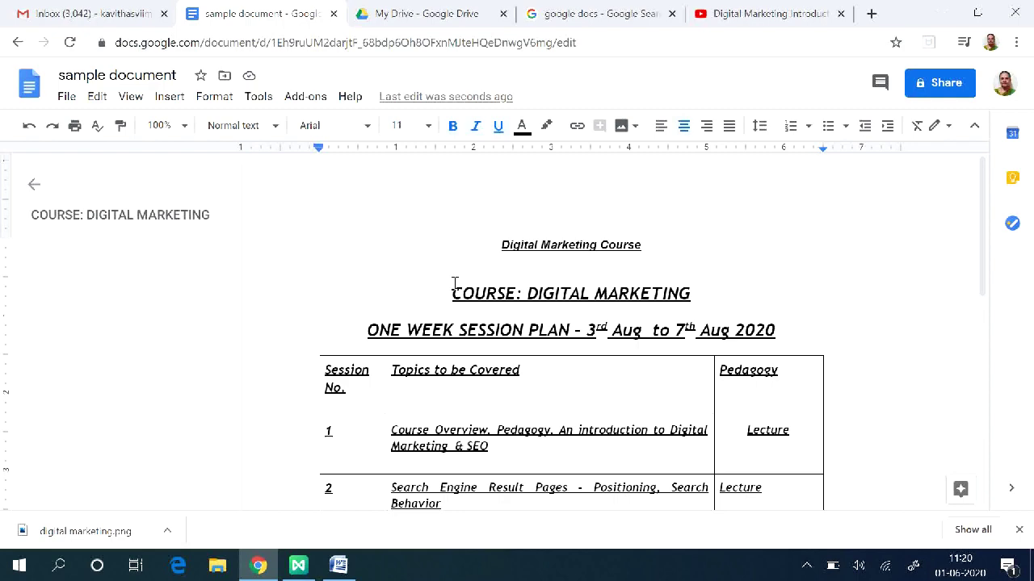
{"action": "scroll", "coordinate": [540, 450], "scroll_direction": "down", "scroll_amount": 5}
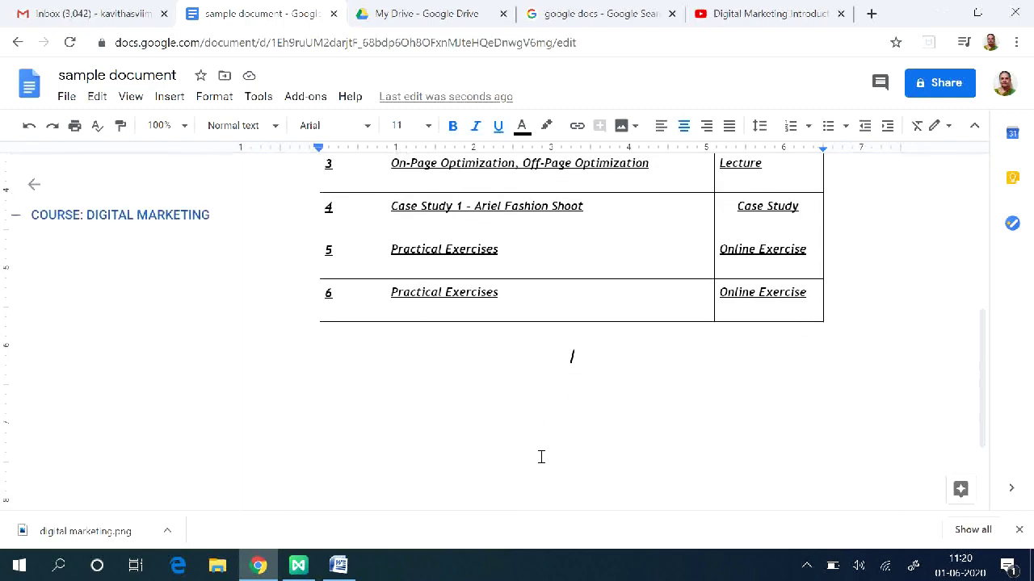
{"action": "scroll", "coordinate": [541, 455], "scroll_direction": "up", "scroll_amount": 2}
{"action": "scroll", "coordinate": [541, 458], "scroll_direction": "up", "scroll_amount": 3}
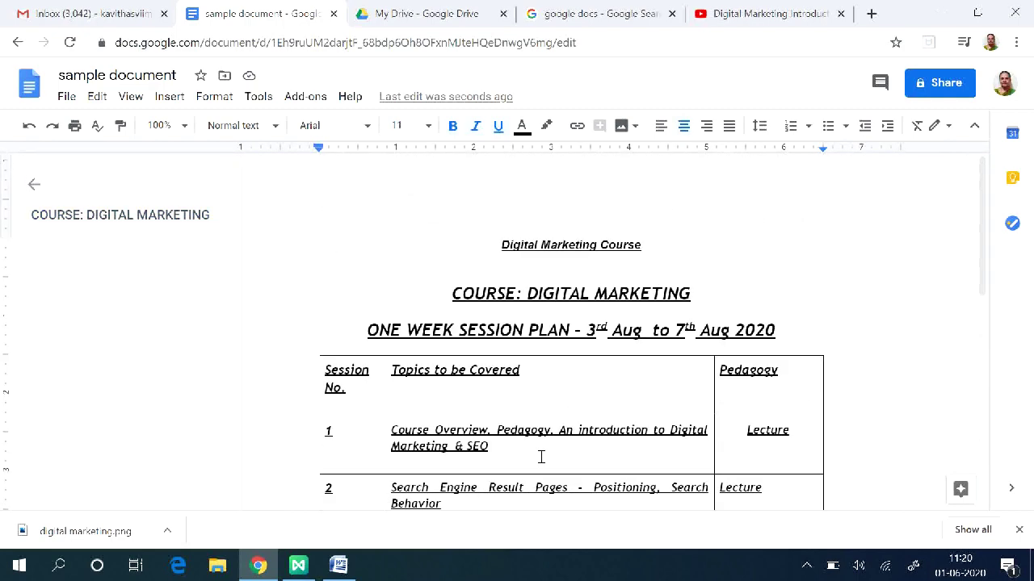
{"action": "scroll", "coordinate": [542, 457], "scroll_direction": "down", "scroll_amount": 5}
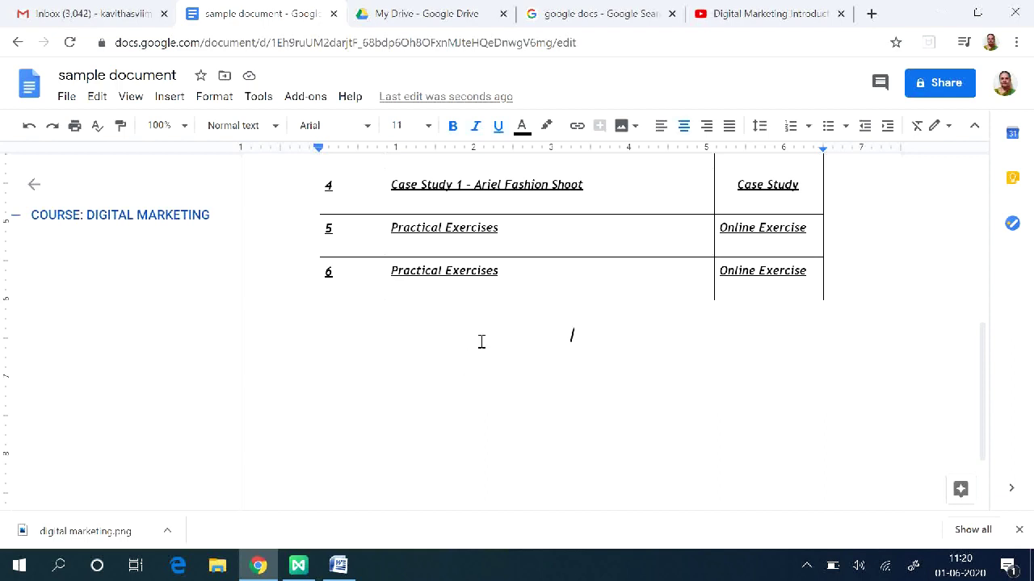
{"action": "key", "text": "ctrl+shift+l"}
Step: Upload the 'digital marketing' image from the computer and center it below the table
{"action": "left_click", "coordinate": [169, 97]}
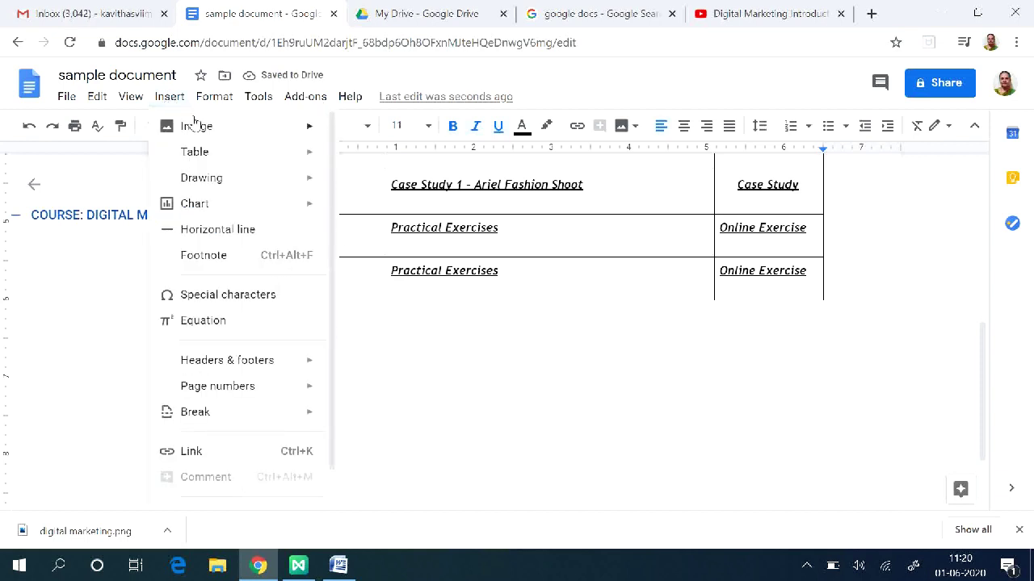
{"action": "mouse_move", "coordinate": [198, 126]}
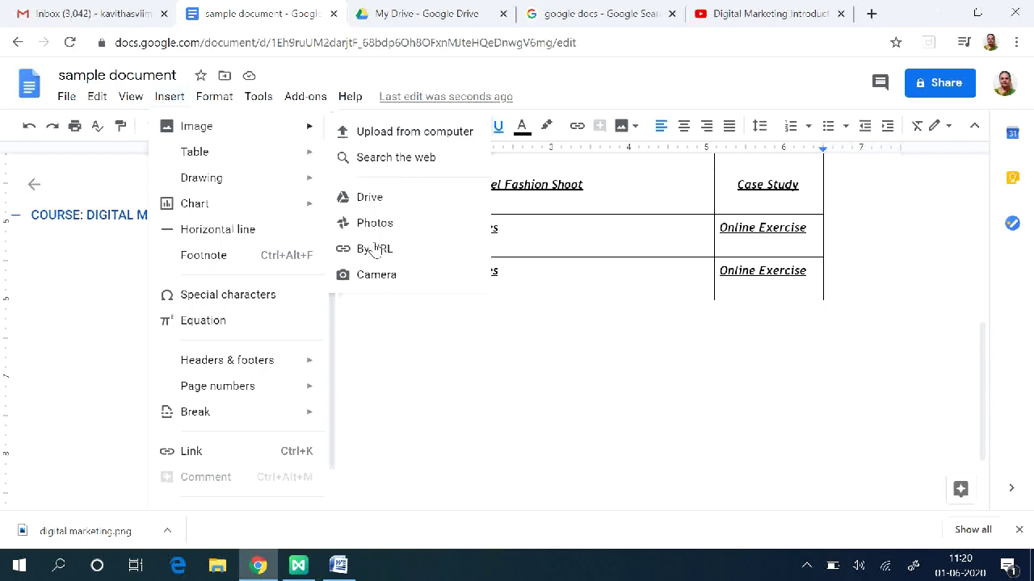
{"action": "left_click", "coordinate": [411, 132]}
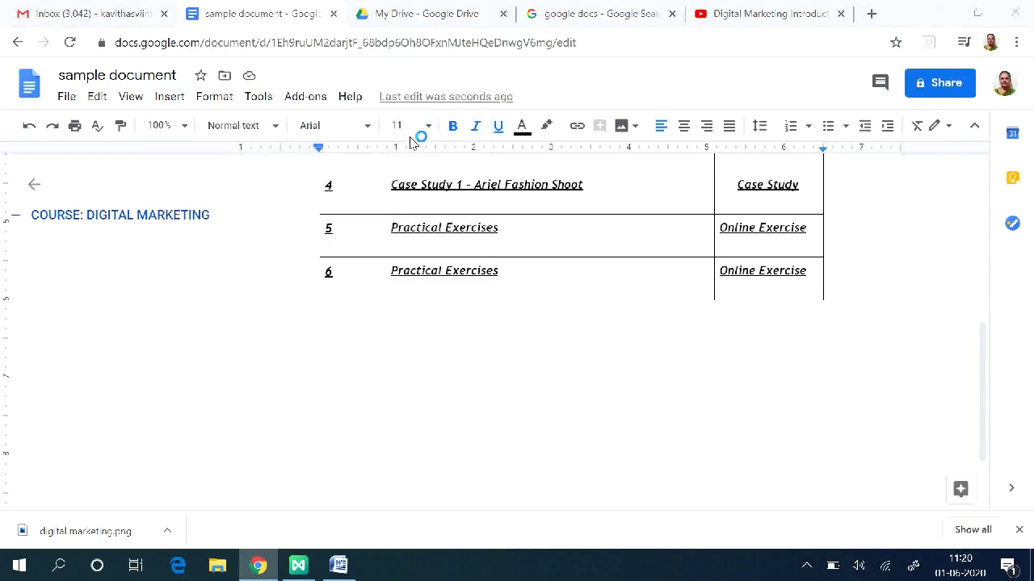
{"action": "left_click", "coordinate": [196, 134]}
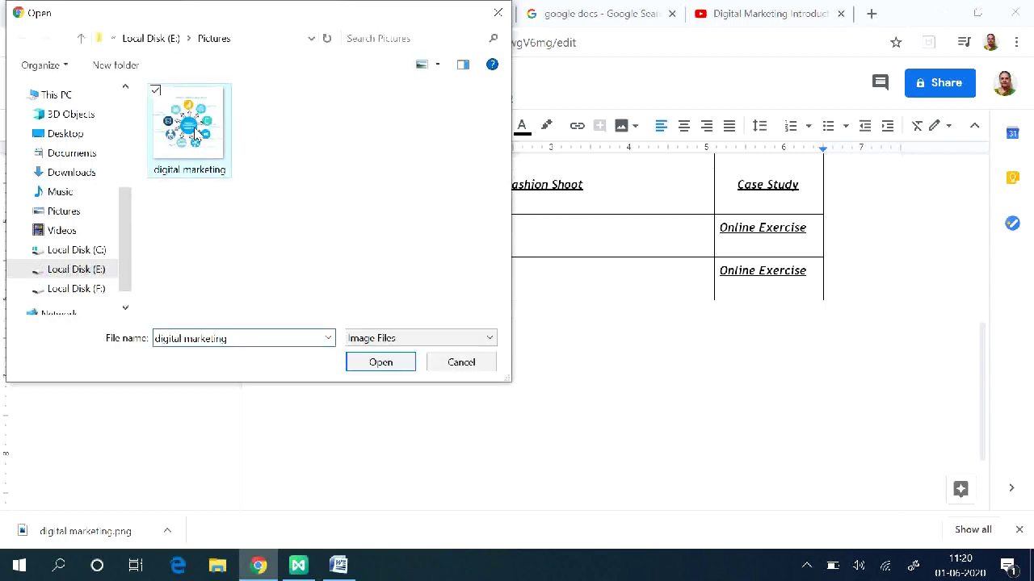
{"action": "left_click", "coordinate": [380, 363]}
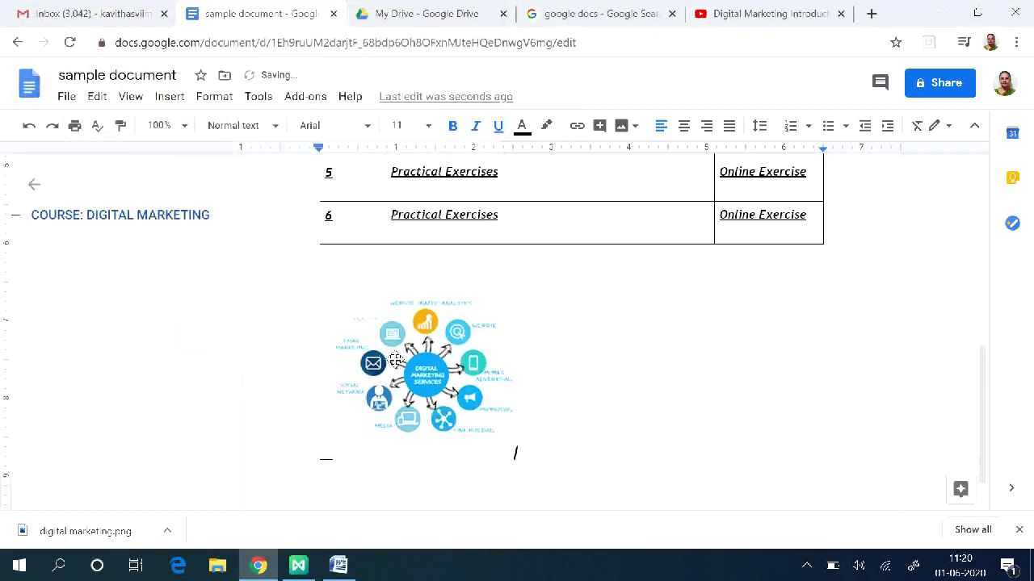
{"action": "left_click", "coordinate": [388, 361]}
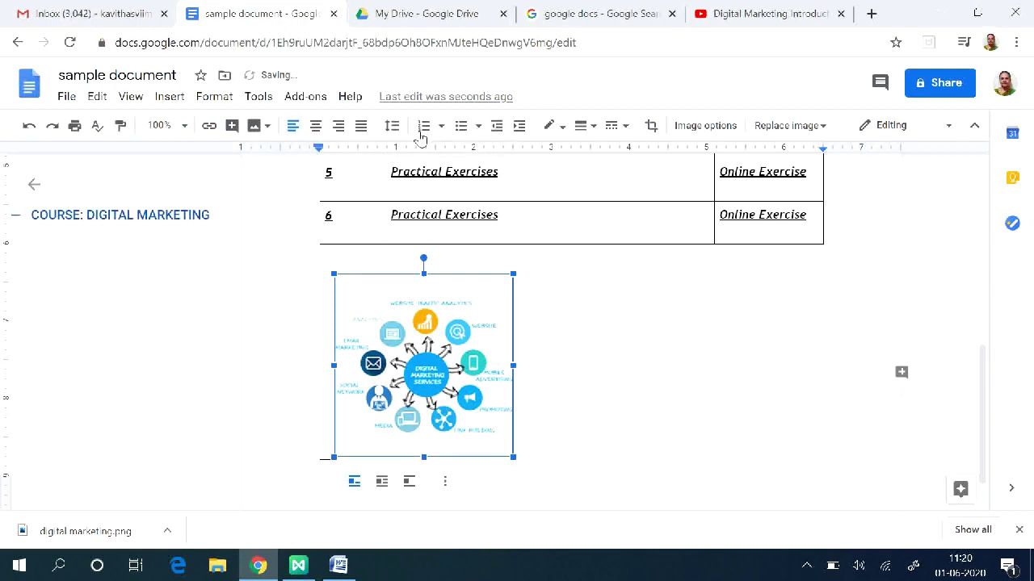
{"action": "left_click", "coordinate": [315, 130]}
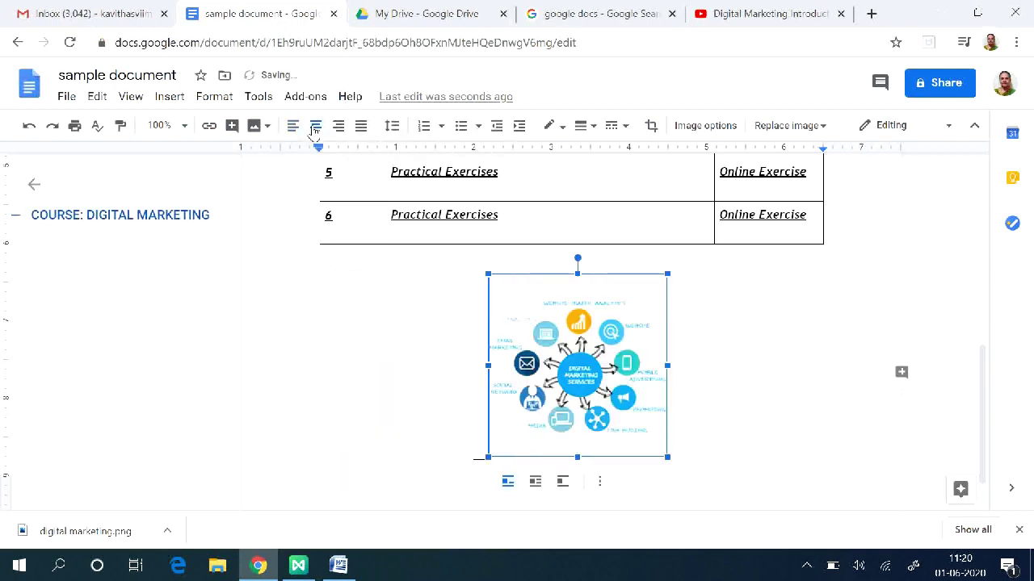
{"action": "scroll", "coordinate": [730, 377], "scroll_direction": "down", "scroll_amount": 1}
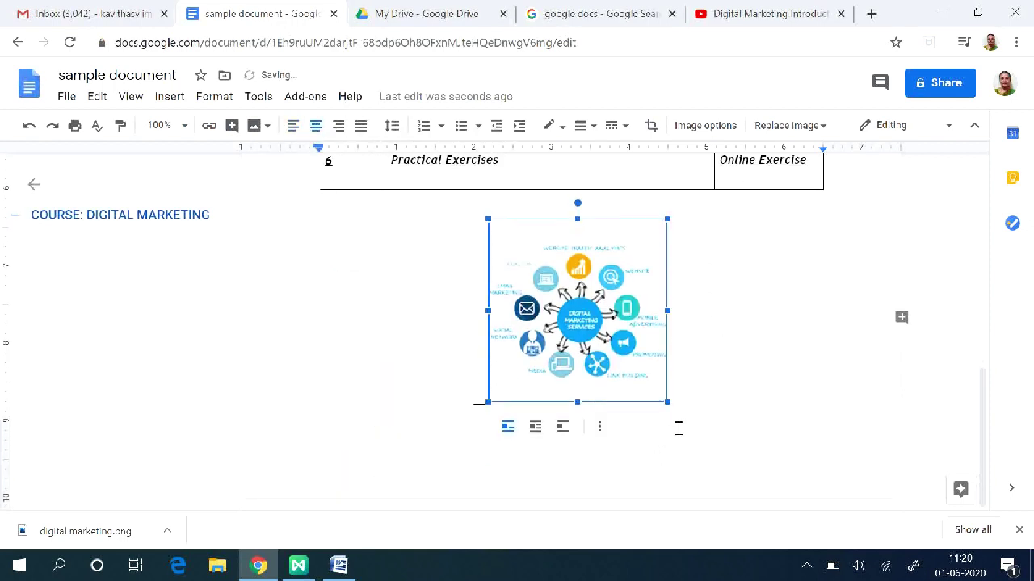
{"action": "left_click", "coordinate": [692, 417]}
Step: Add a new line below the image and copy the YouTube video's web address
{"action": "key", "text": "Return"}
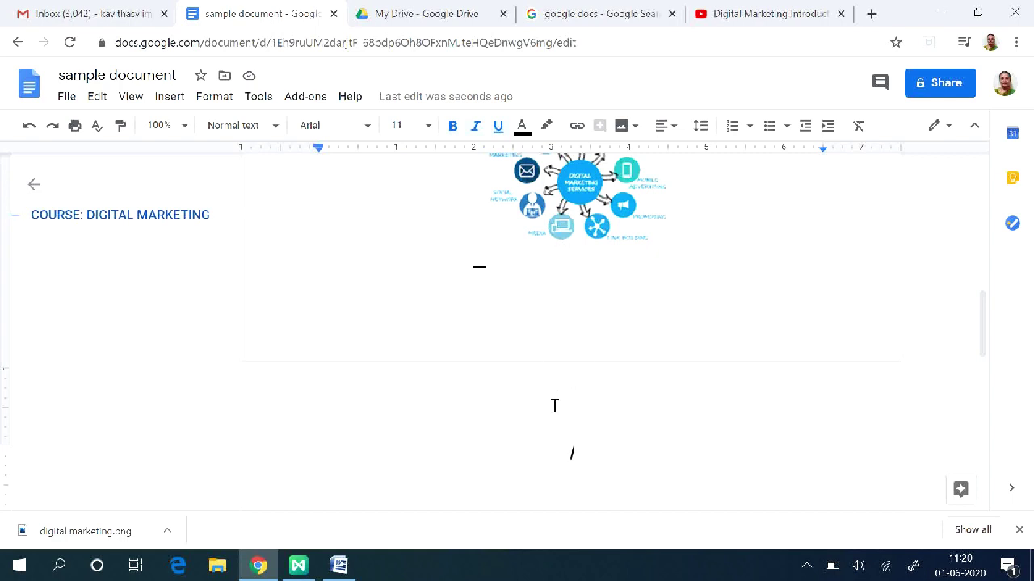
{"action": "left_click", "coordinate": [773, 23]}
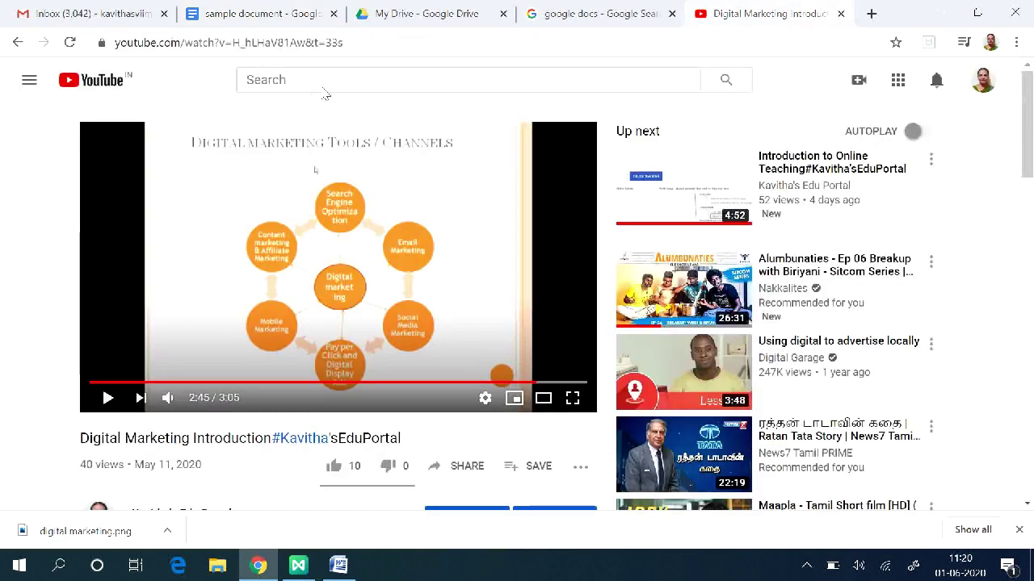
{"action": "left_click", "coordinate": [358, 42]}
{"action": "key", "text": "ctrl+c"}
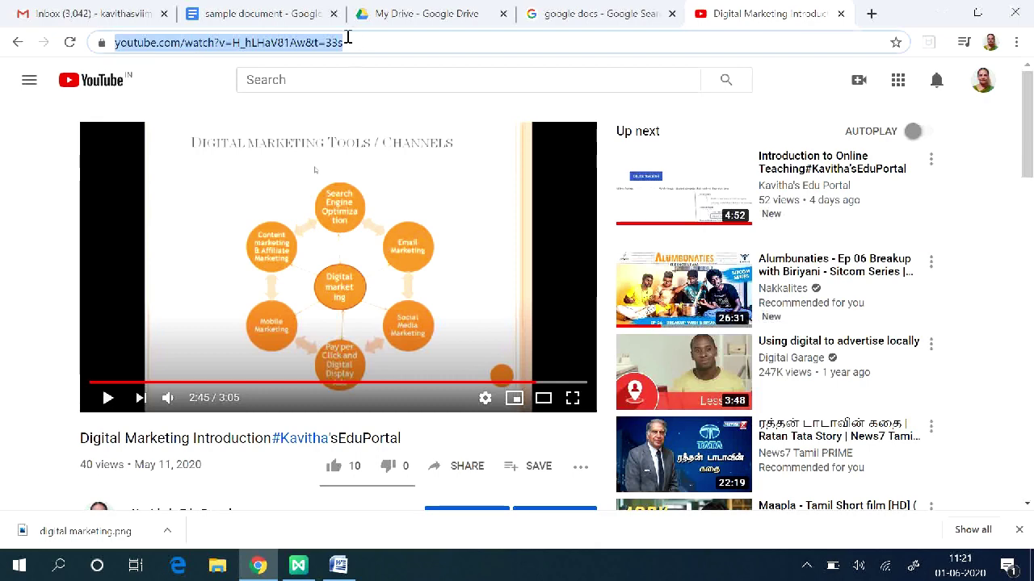
{"action": "left_click", "coordinate": [252, 18]}
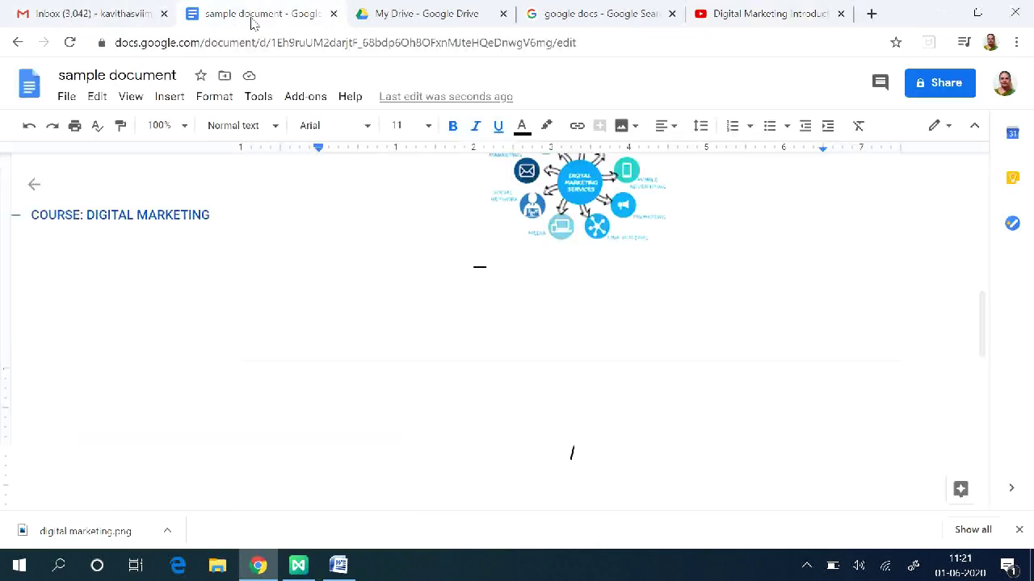
Step: Insert the YouTube video URL as a link on that line and start another line below
{"action": "right_click", "coordinate": [480, 439]}
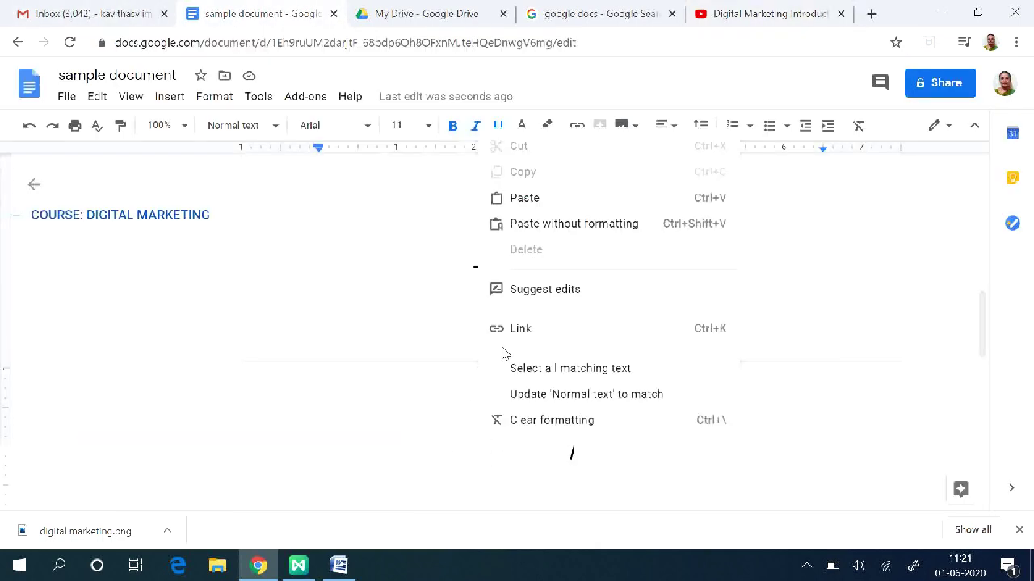
{"action": "left_click", "coordinate": [520, 329]}
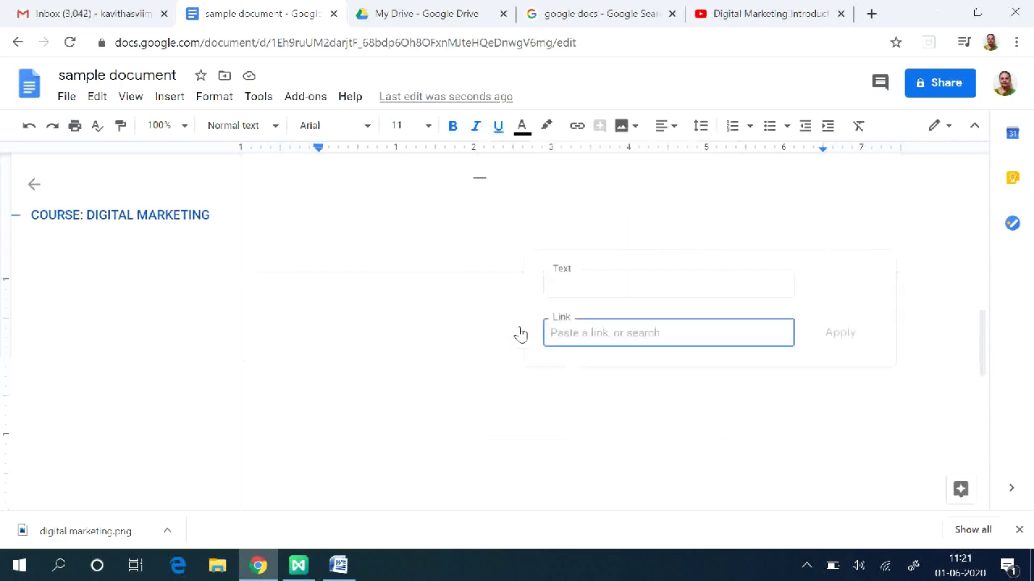
{"action": "key", "text": "ctrl+v"}
{"action": "left_click", "coordinate": [840, 333]}
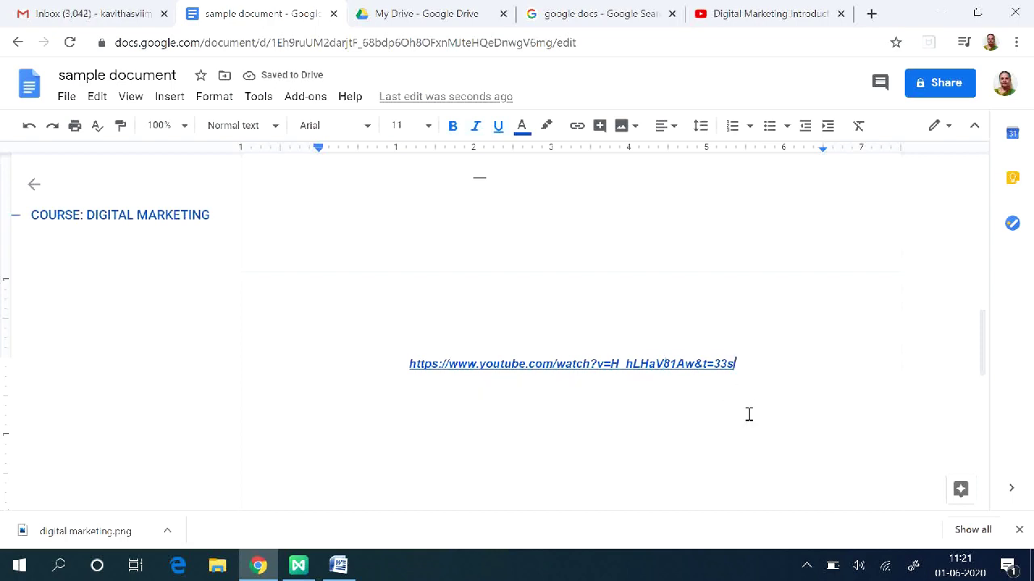
{"action": "key", "text": "Escape"}
{"action": "key", "text": "Return"}
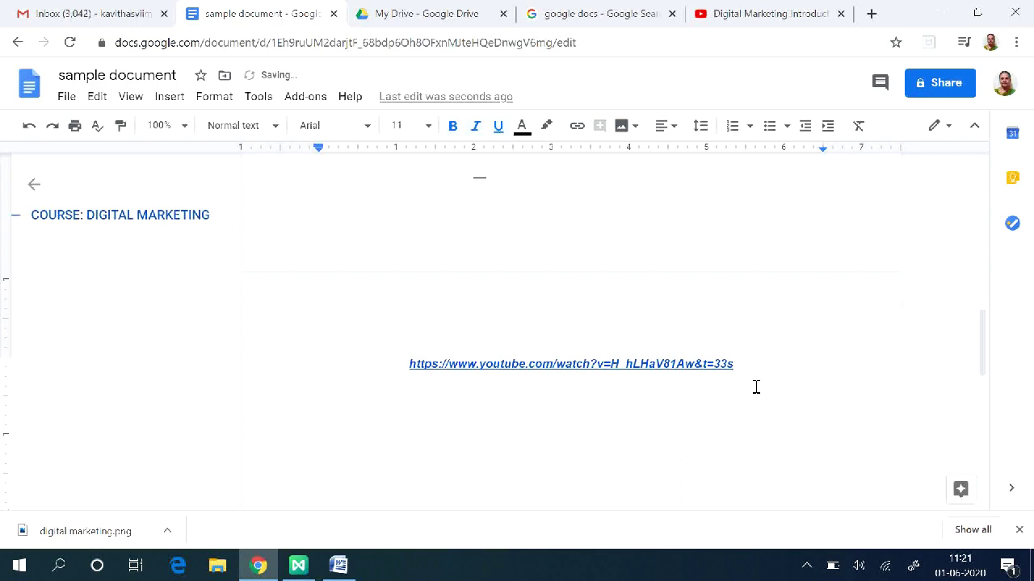
{"action": "left_click", "coordinate": [263, 99]}
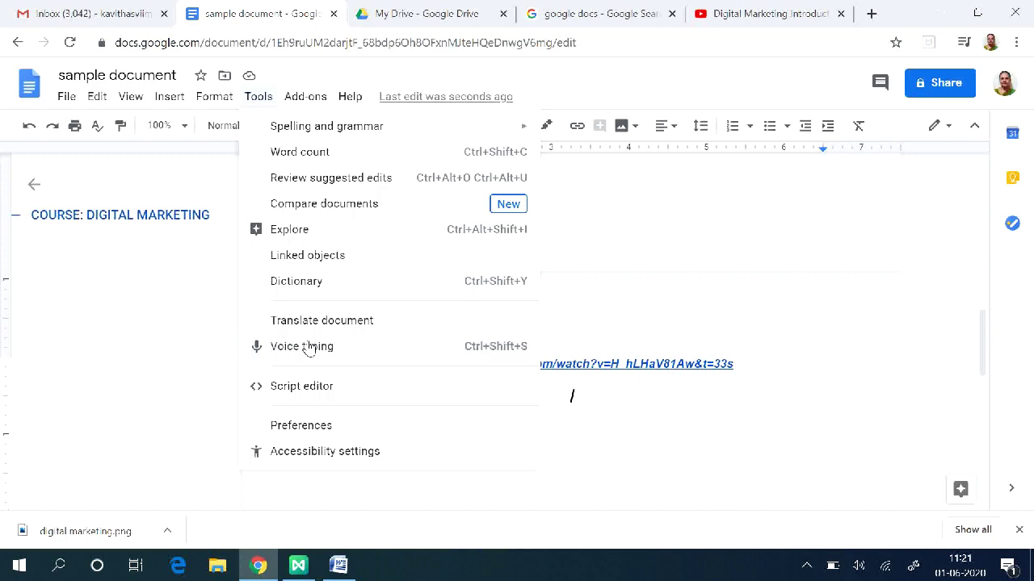
Step: Turn on voice typing, keeping English (US) as the dictation language
{"action": "left_click", "coordinate": [307, 347]}
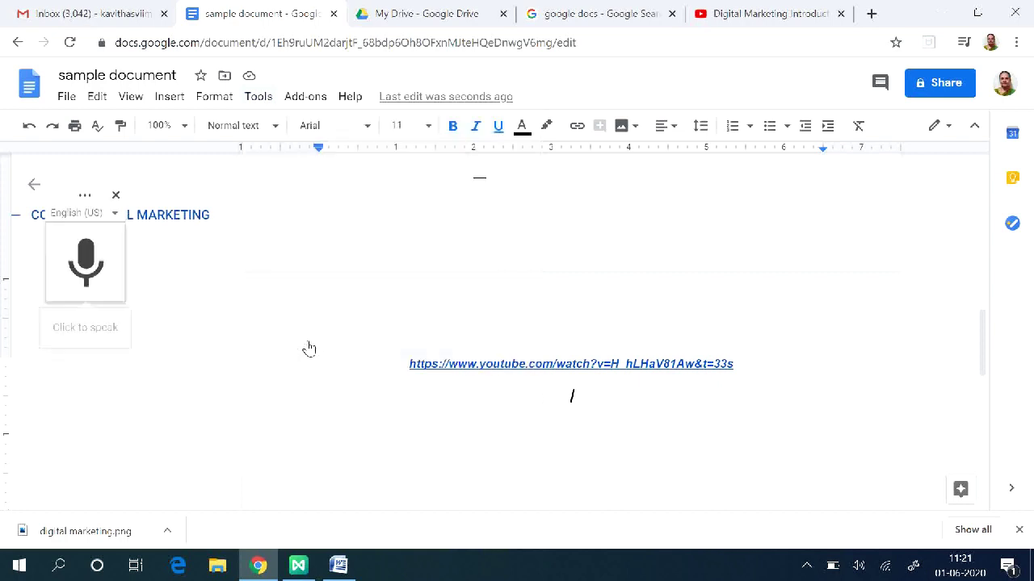
{"action": "left_click", "coordinate": [115, 214]}
{"action": "left_click", "coordinate": [115, 214]}
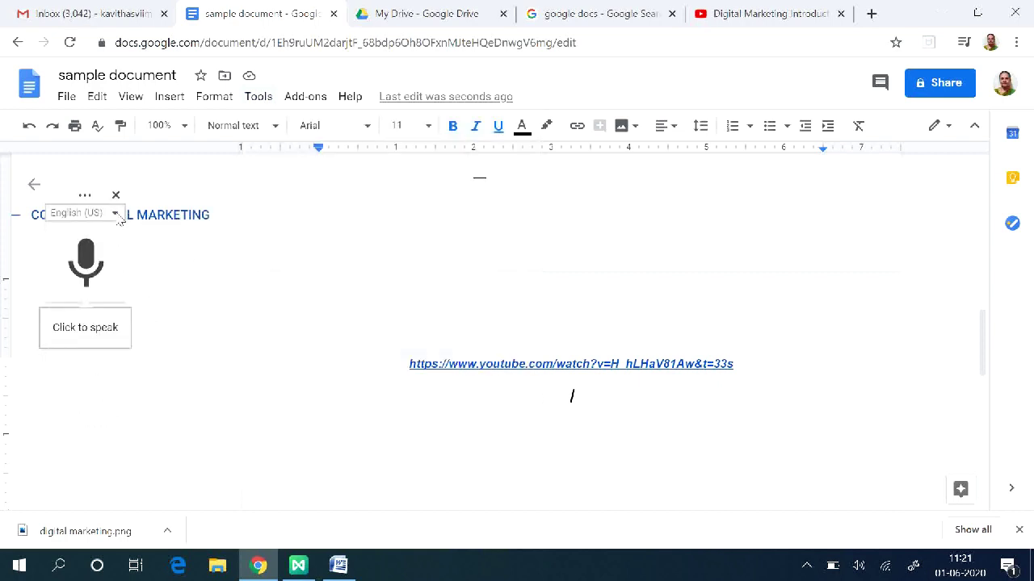
Step: Add a blank line above the YouTube link and dictate the 'Hi students…' note into it
{"action": "left_click", "coordinate": [407, 364]}
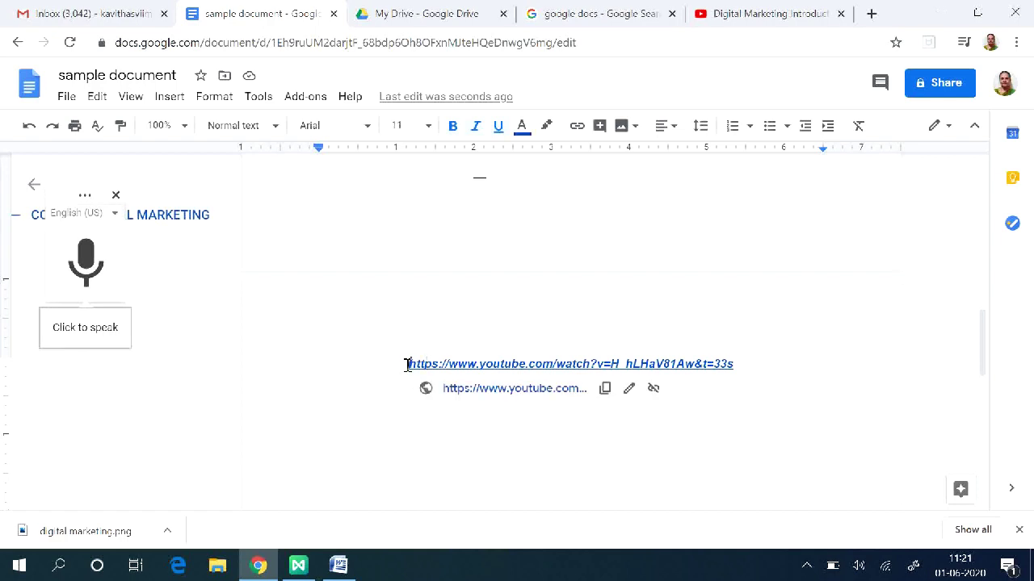
{"action": "key", "text": "Return"}
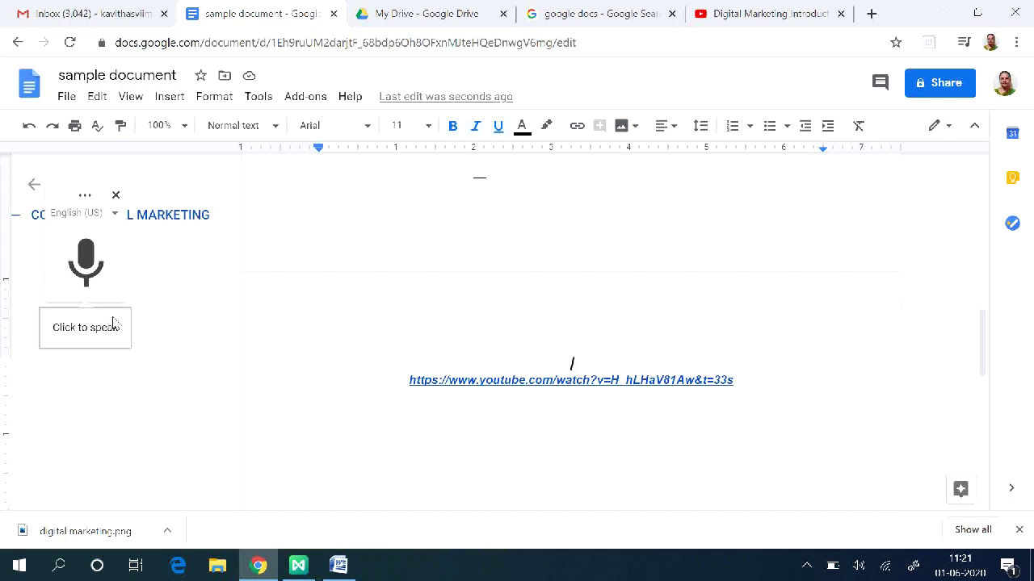
{"action": "left_click", "coordinate": [88, 265]}
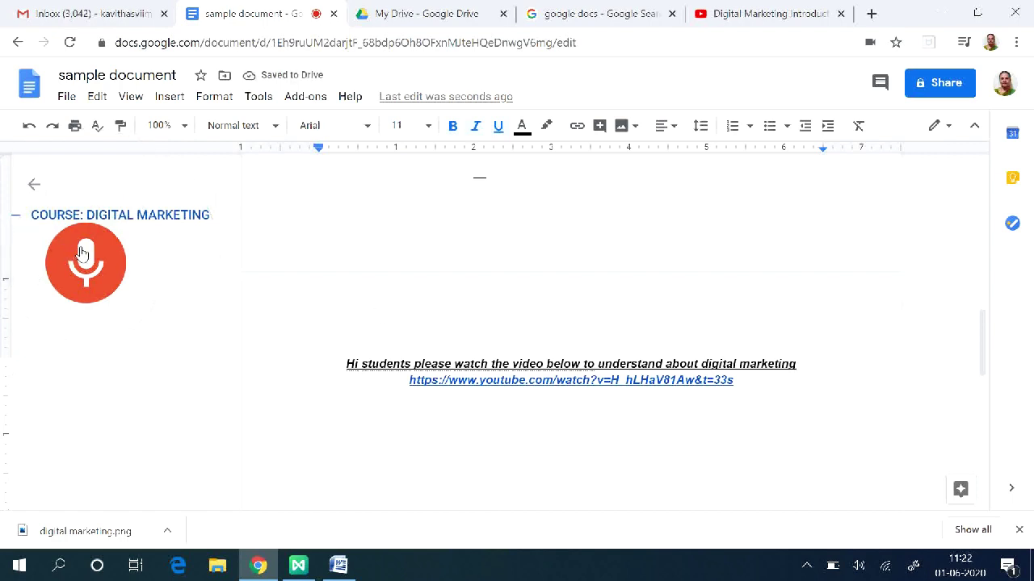
Step: Stop dictation and remove the underline from the dictated 'Hi students…' line
{"action": "left_click", "coordinate": [113, 279]}
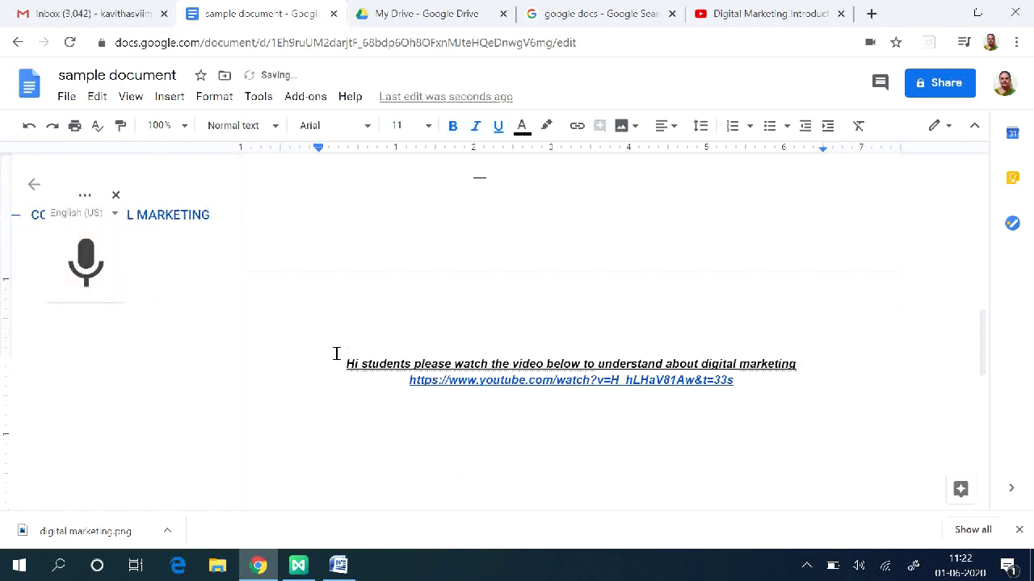
{"action": "left_click_drag", "start_coordinate": [340, 363], "coordinate": [813, 362]}
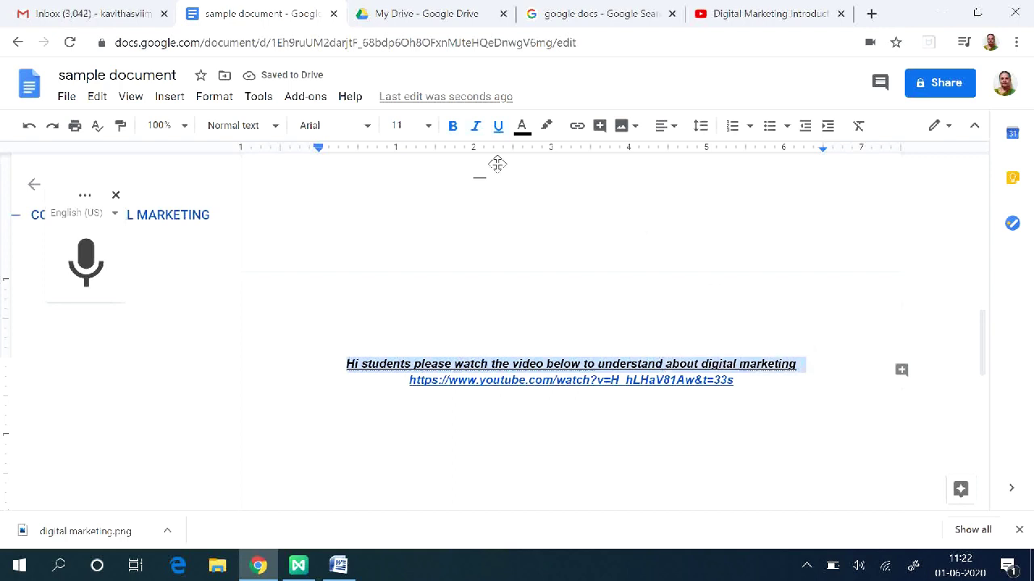
{"action": "left_click", "coordinate": [498, 127]}
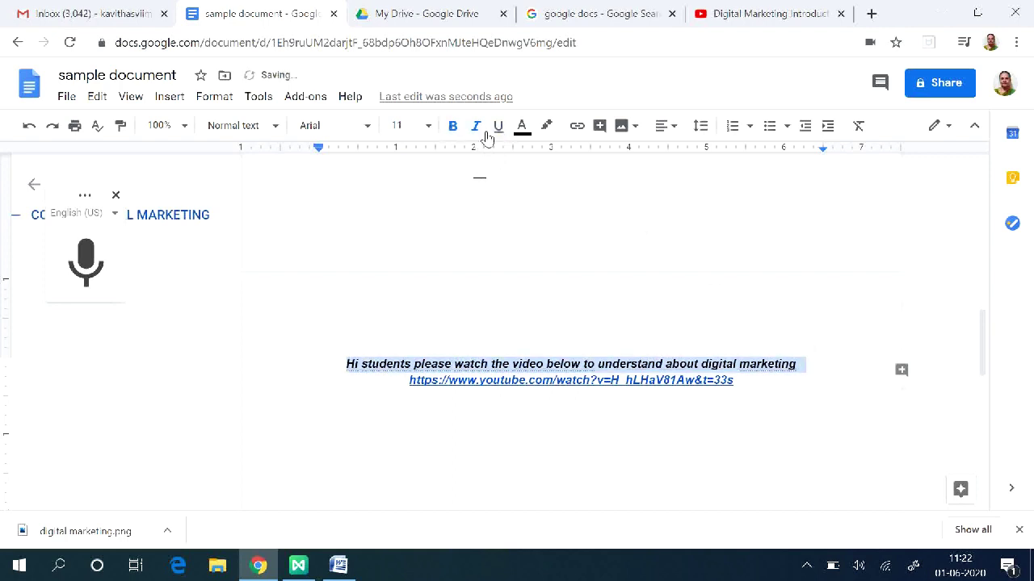
{"action": "left_click", "coordinate": [663, 126]}
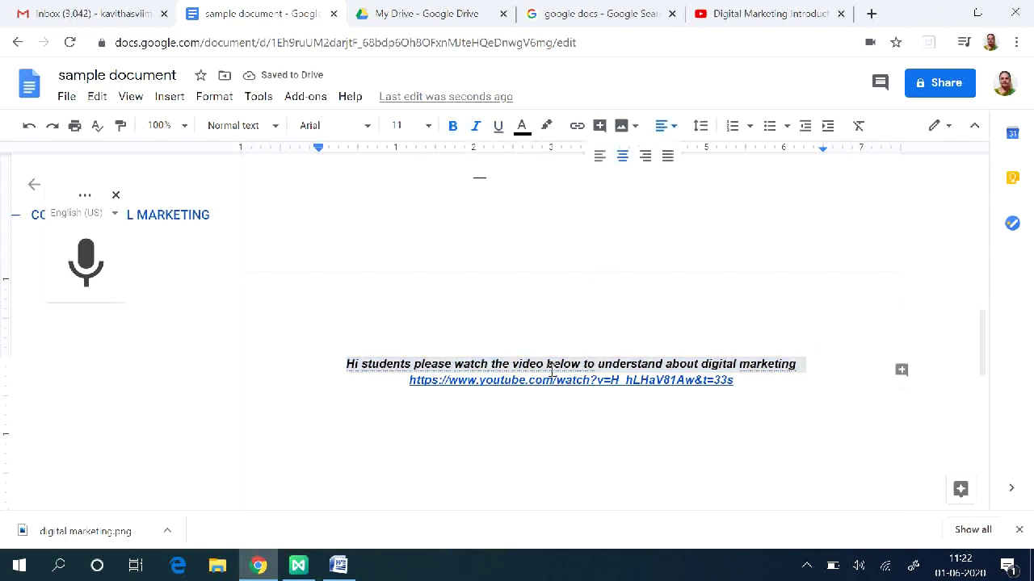
{"action": "left_click", "coordinate": [438, 455]}
Step: Scroll through the document to review the heading, table, image, note and link
{"action": "scroll", "coordinate": [578, 460], "scroll_direction": "up", "scroll_amount": 10}
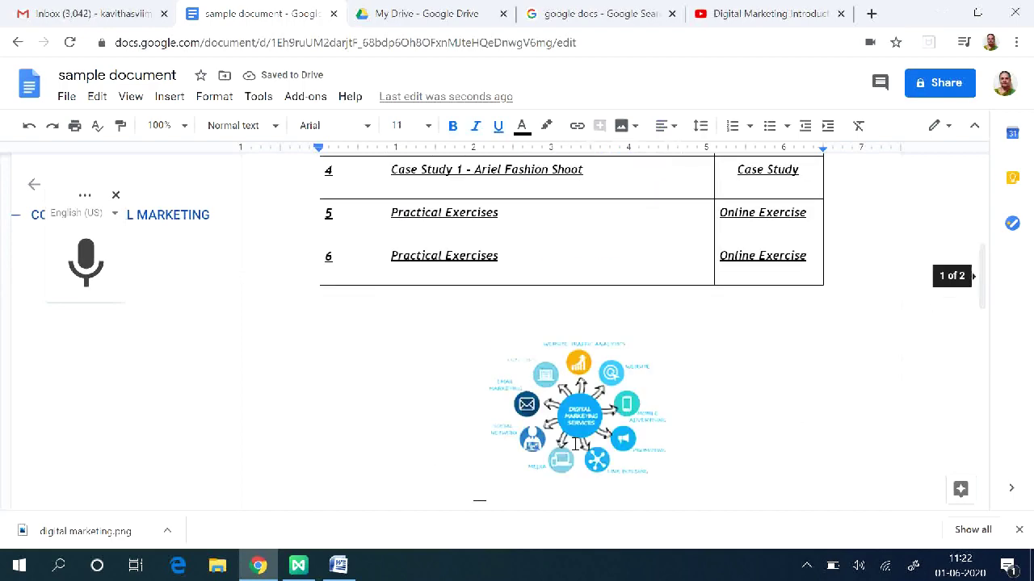
{"action": "scroll", "coordinate": [574, 442], "scroll_direction": "down", "scroll_amount": 3}
{"action": "scroll", "coordinate": [574, 445], "scroll_direction": "down", "scroll_amount": 3}
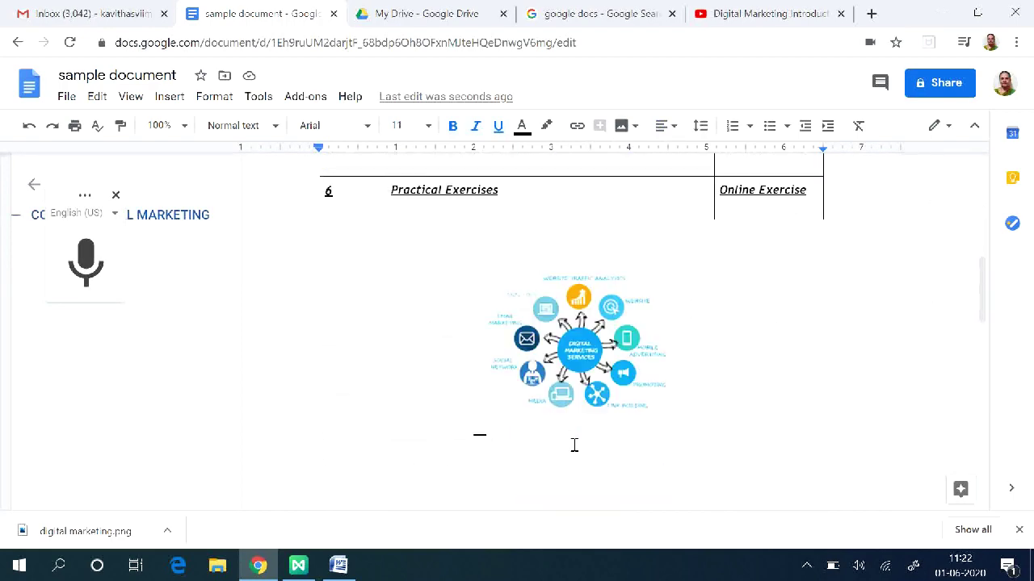
{"action": "scroll", "coordinate": [574, 445], "scroll_direction": "up", "scroll_amount": 4}
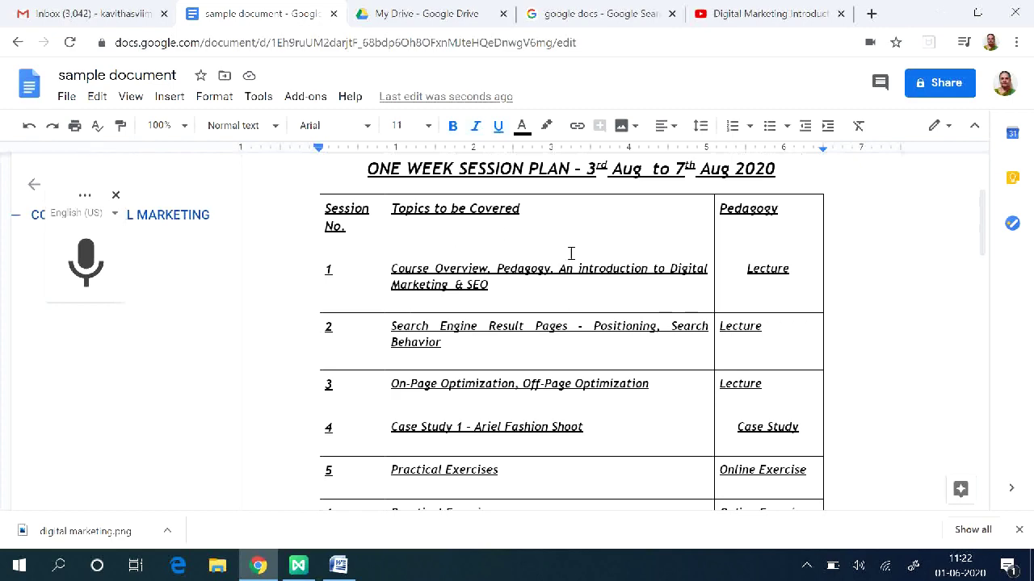
{"action": "scroll", "coordinate": [610, 411], "scroll_direction": "up", "scroll_amount": 2}
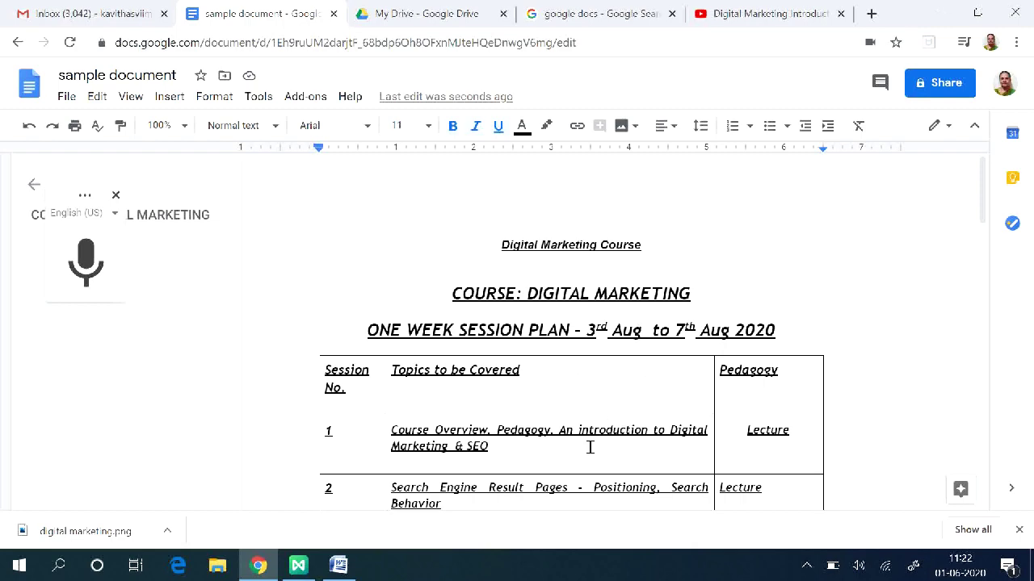
{"action": "scroll", "coordinate": [586, 424], "scroll_direction": "down", "scroll_amount": 5}
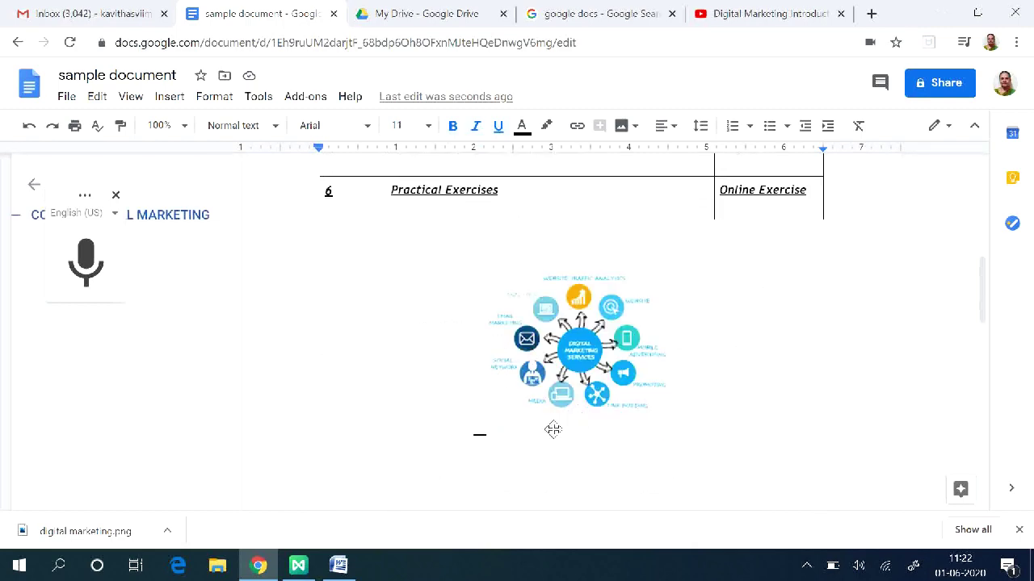
{"action": "scroll", "coordinate": [554, 430], "scroll_direction": "down", "scroll_amount": 4}
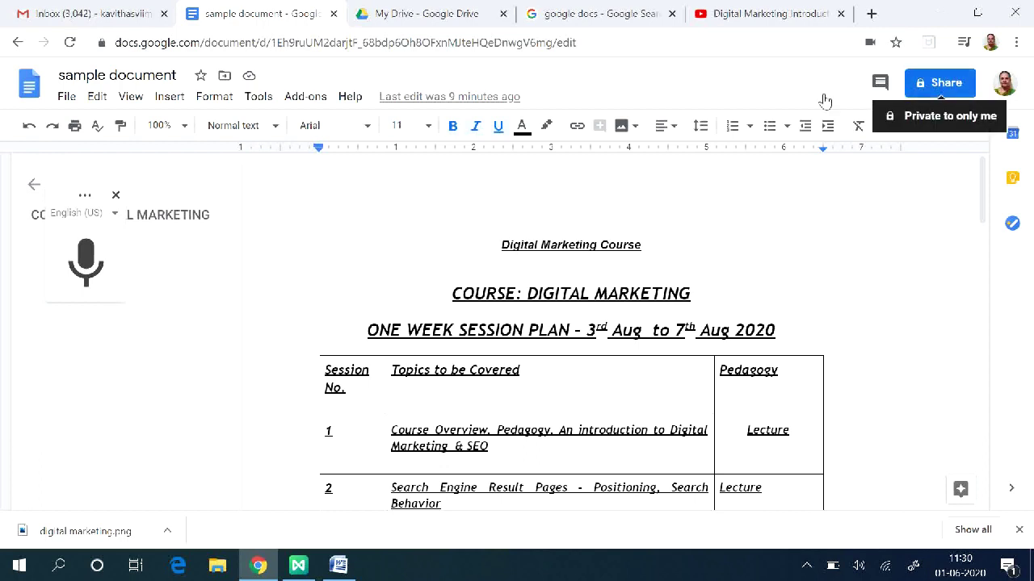
{"action": "left_click", "coordinate": [67, 97]}
{"action": "mouse_move", "coordinate": [150, 258]}
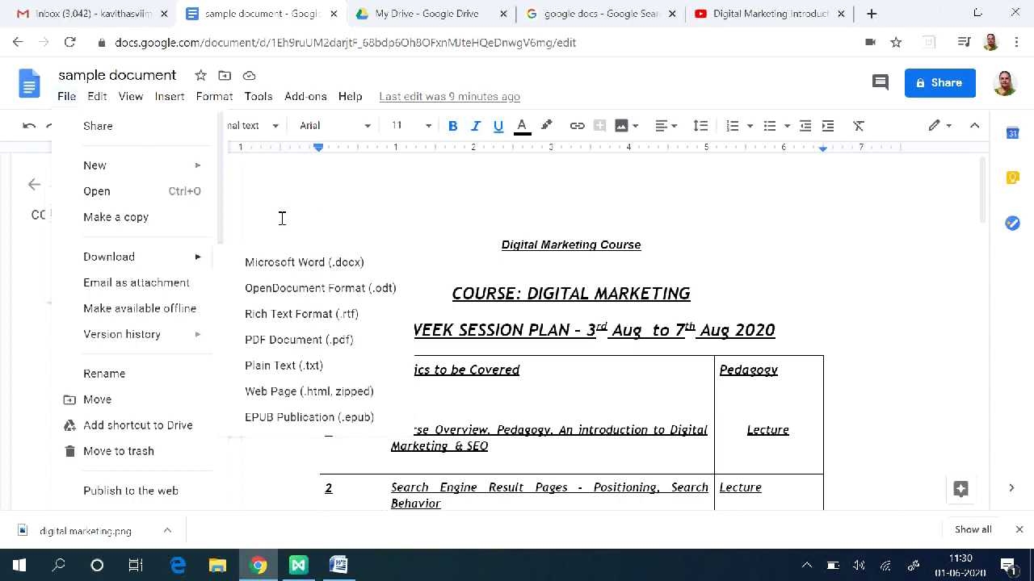
{"action": "left_click", "coordinate": [389, 202]}
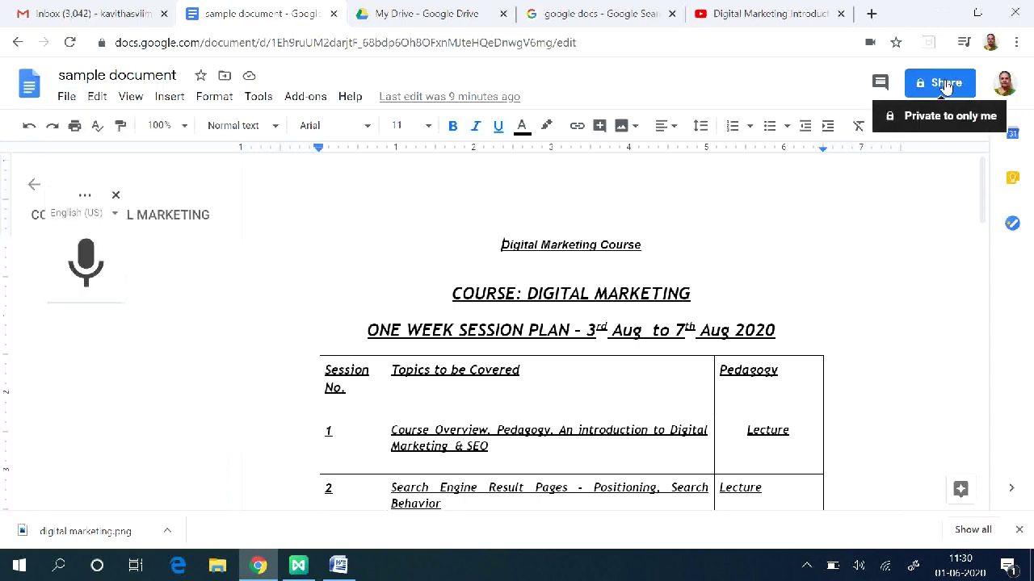
Step: Open the document's sharing settings and add the suggested contact as a recipient
{"action": "left_click", "coordinate": [945, 85]}
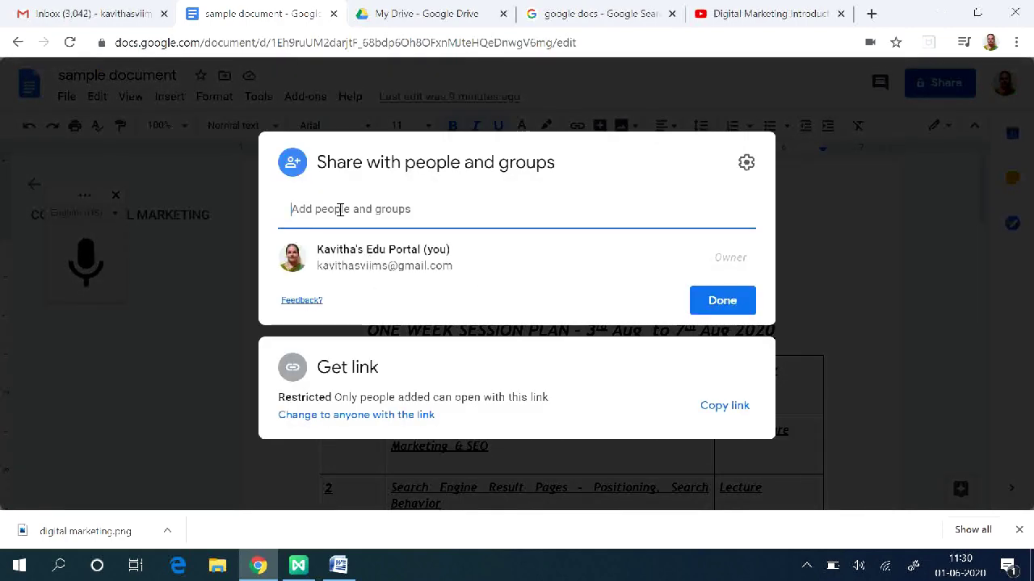
{"action": "type", "text": "kac"}
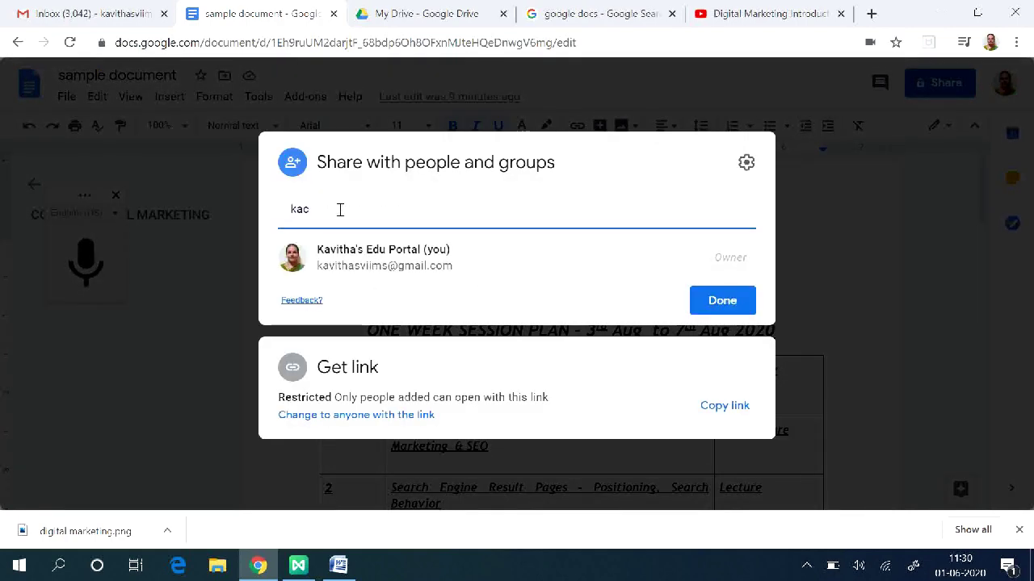
{"action": "key", "text": "BackSpace"}
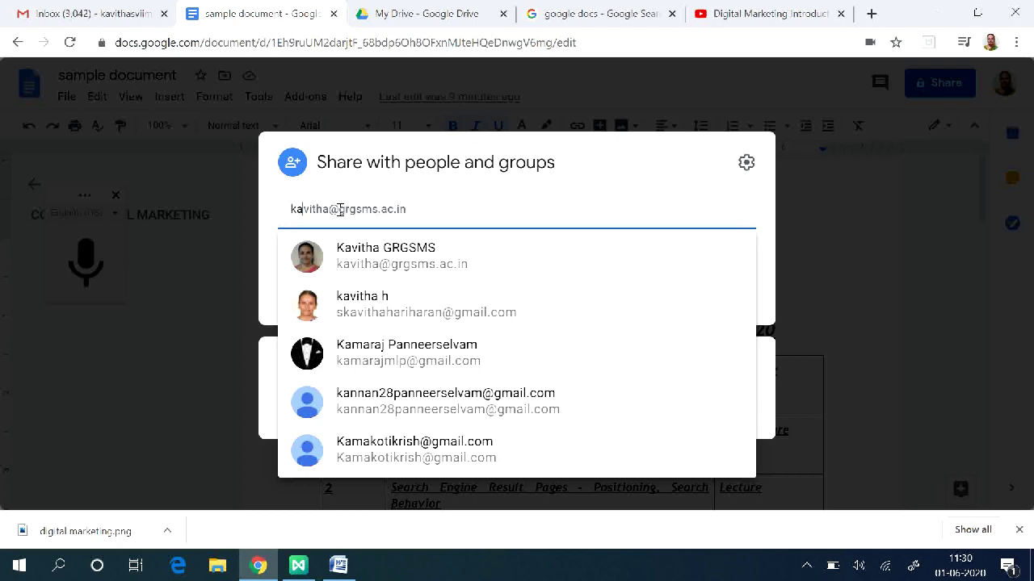
{"action": "left_click", "coordinate": [367, 269]}
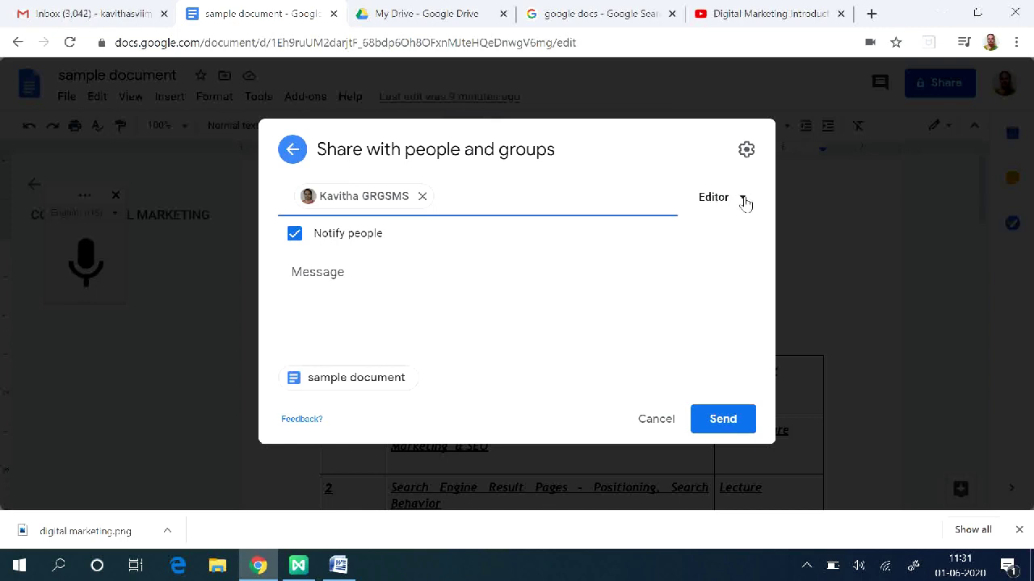
Step: Change the recipient's role from Editor to Viewer and send the invitation
{"action": "left_click", "coordinate": [744, 200]}
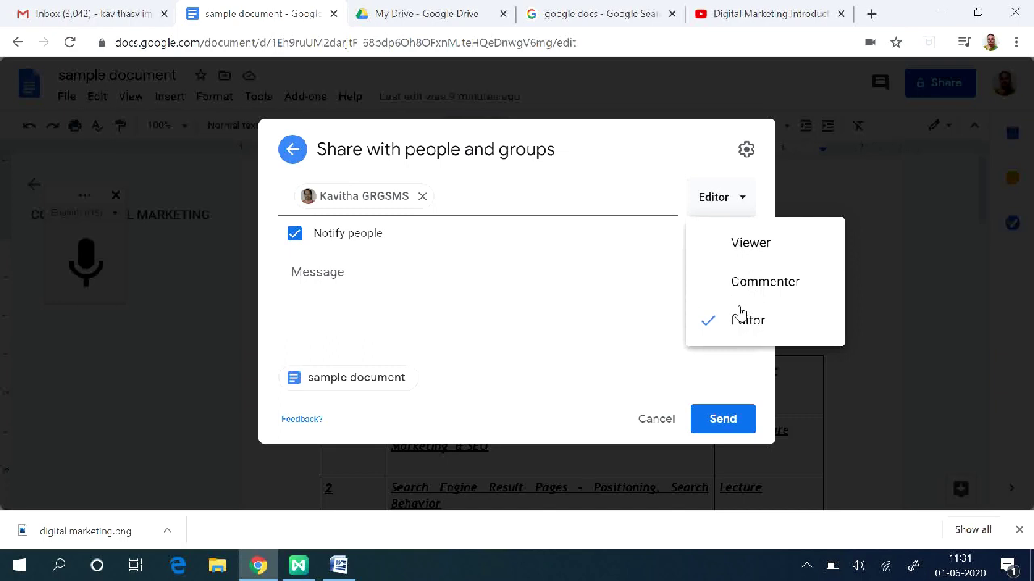
{"action": "left_click", "coordinate": [735, 247]}
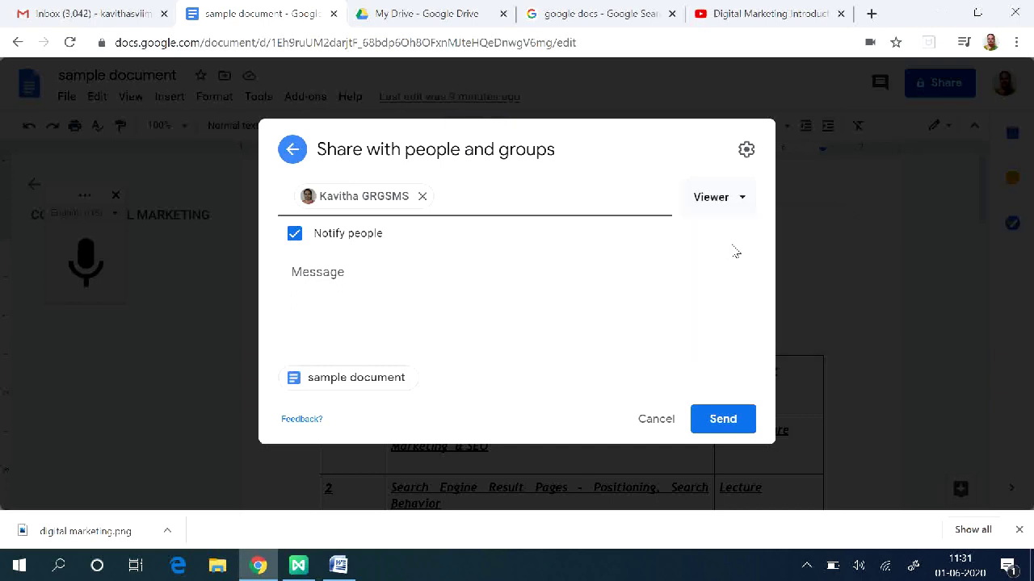
{"action": "left_click", "coordinate": [341, 285]}
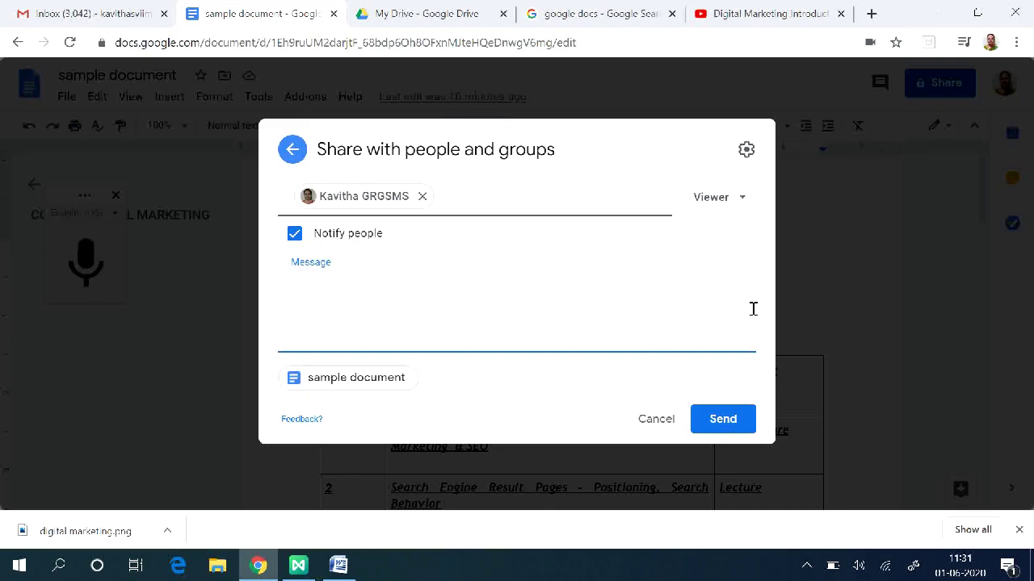
{"action": "left_click", "coordinate": [724, 420]}
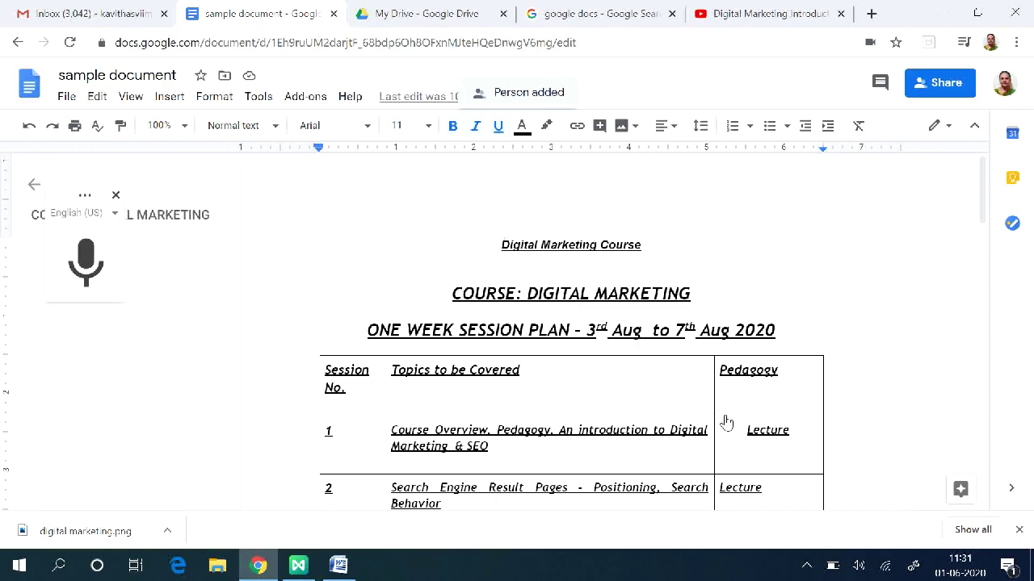
{"action": "left_click", "coordinate": [123, 15]}
Step: In the recipient's account, open the 'sample document - Invitation to view' email and open it in Docs
{"action": "left_click", "coordinate": [1006, 83]}
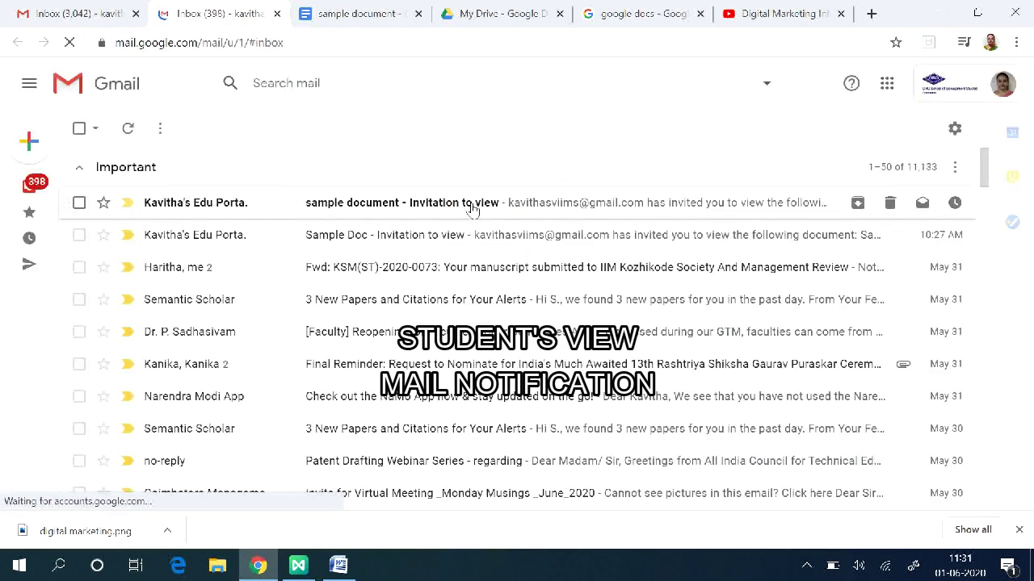
{"action": "left_click", "coordinate": [481, 207]}
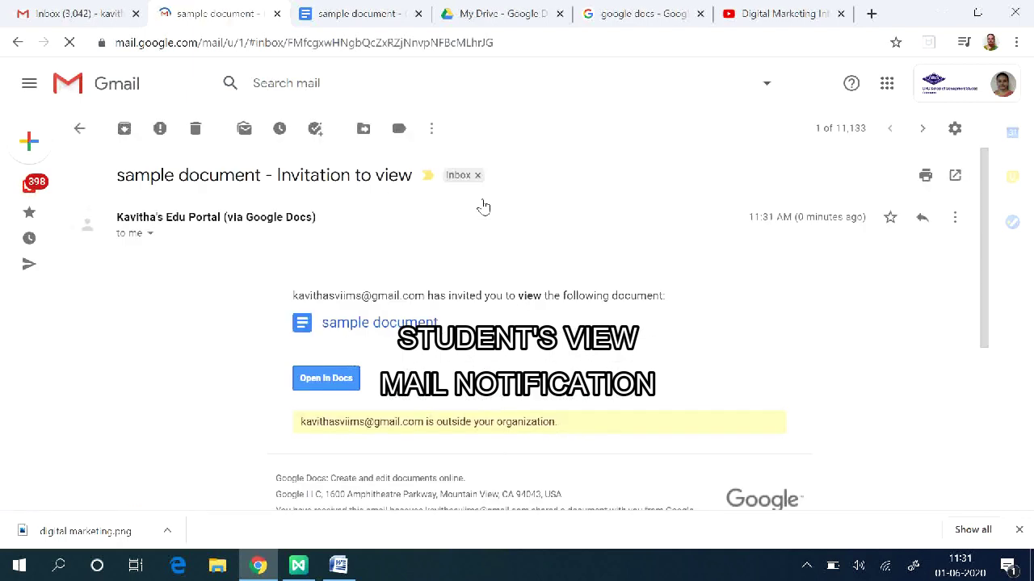
{"action": "left_click", "coordinate": [327, 378]}
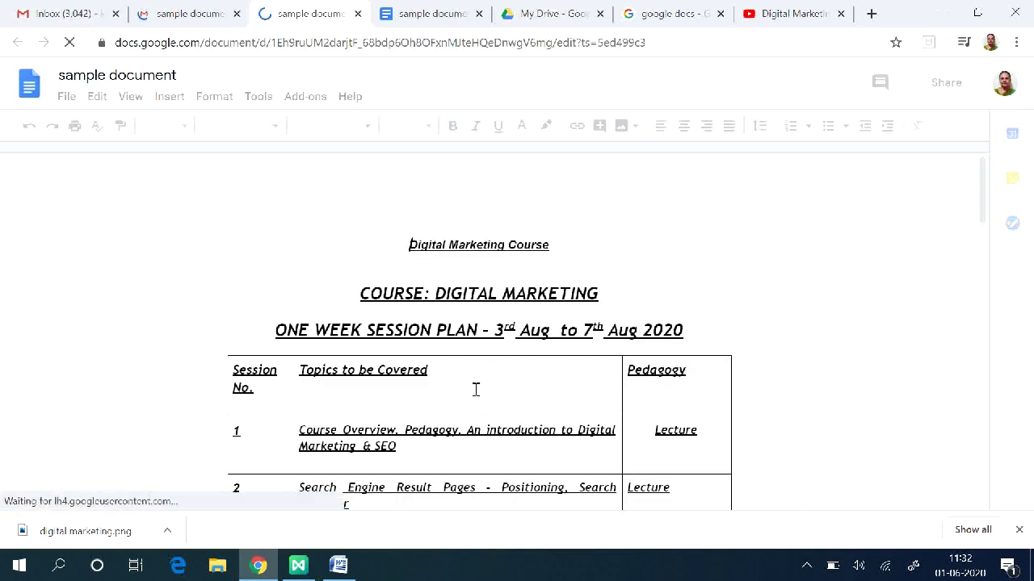
Step: Open the YouTube link to view the Digital Marketing Introduction video, then return to the document
{"action": "scroll", "coordinate": [475, 389], "scroll_direction": "down", "scroll_amount": 10}
{"action": "scroll", "coordinate": [485, 391], "scroll_direction": "up", "scroll_amount": 3}
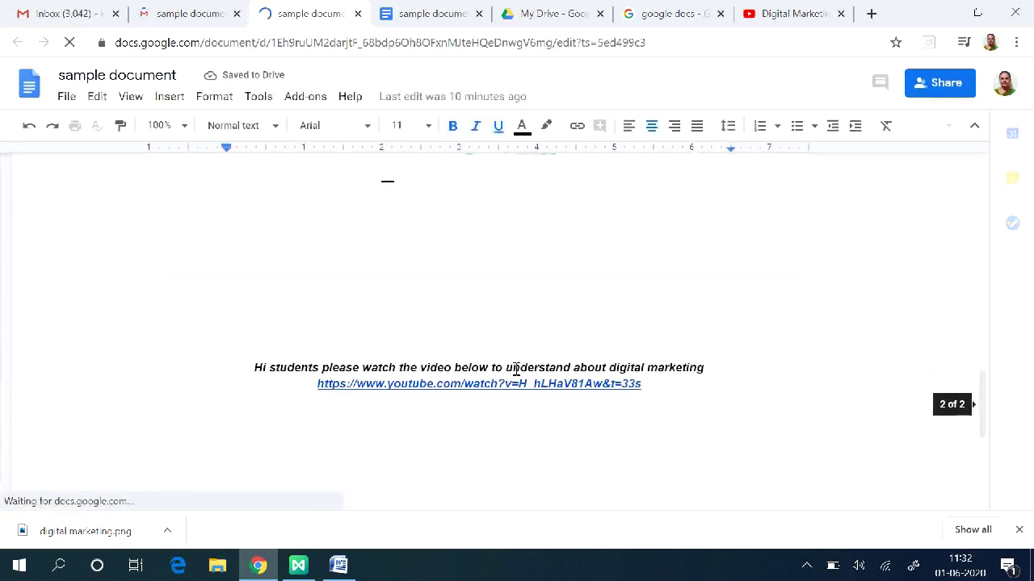
{"action": "left_click", "coordinate": [479, 395]}
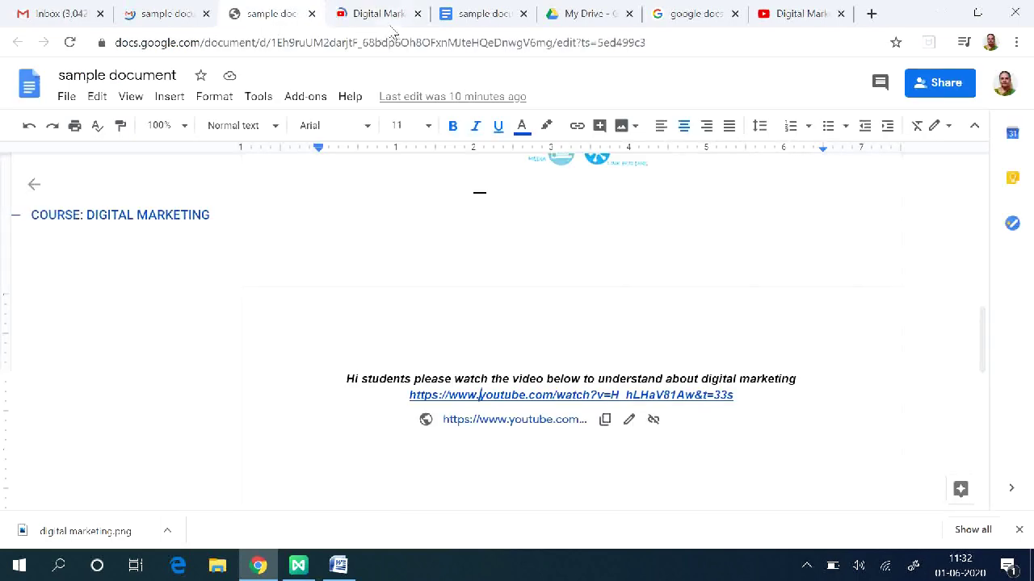
{"action": "left_click", "coordinate": [379, 14]}
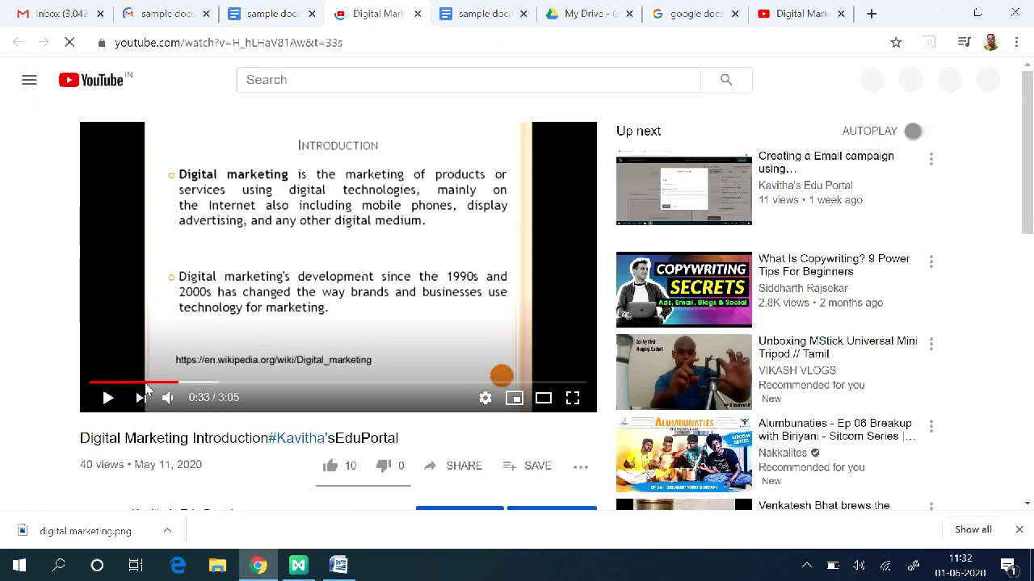
{"action": "left_click", "coordinate": [271, 14]}
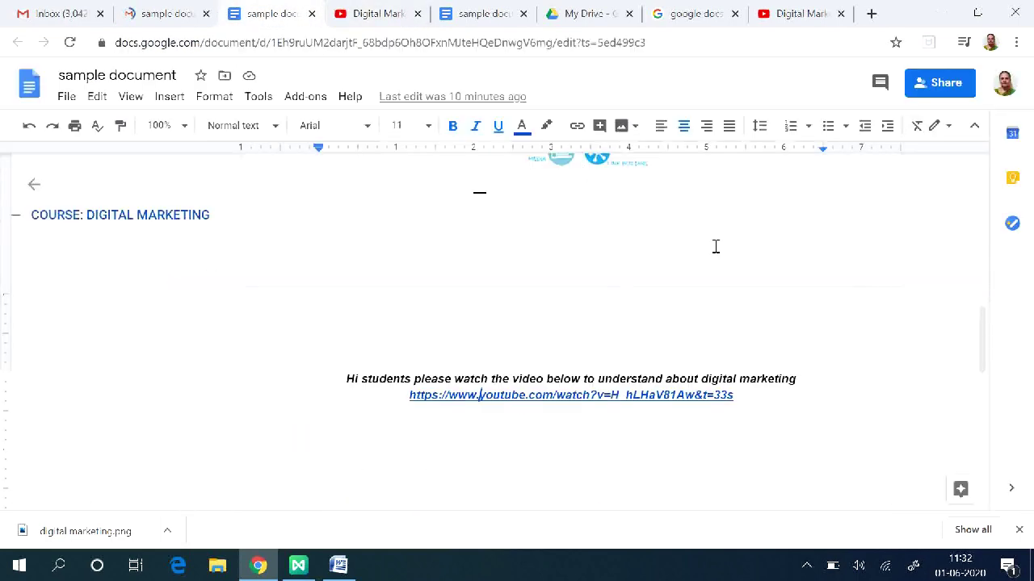